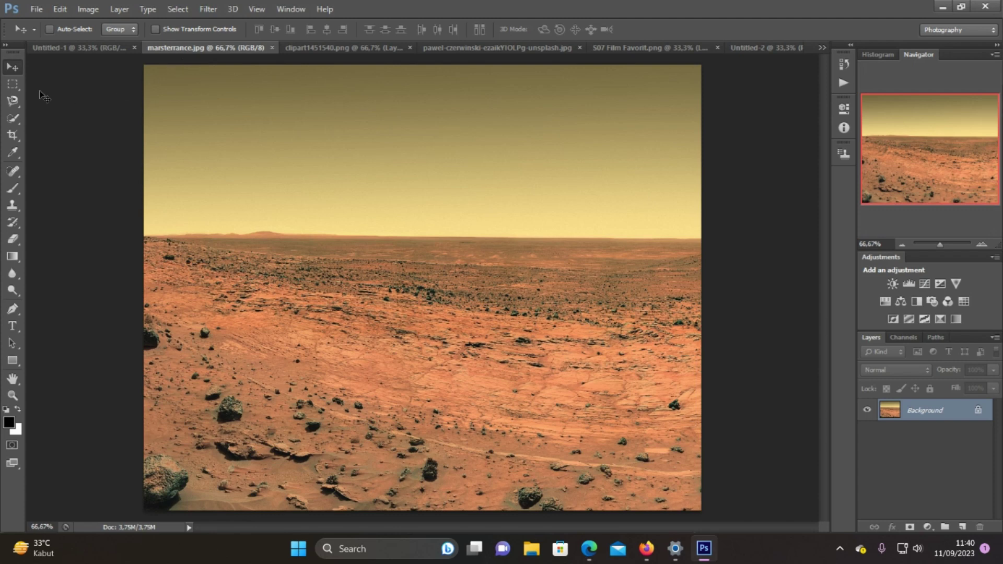
# Copy a tall rectangular area of sky and ground from marsterrance.jpg into Untitled-1 and scale it to fill the canvas
pyautogui.click(13, 83)
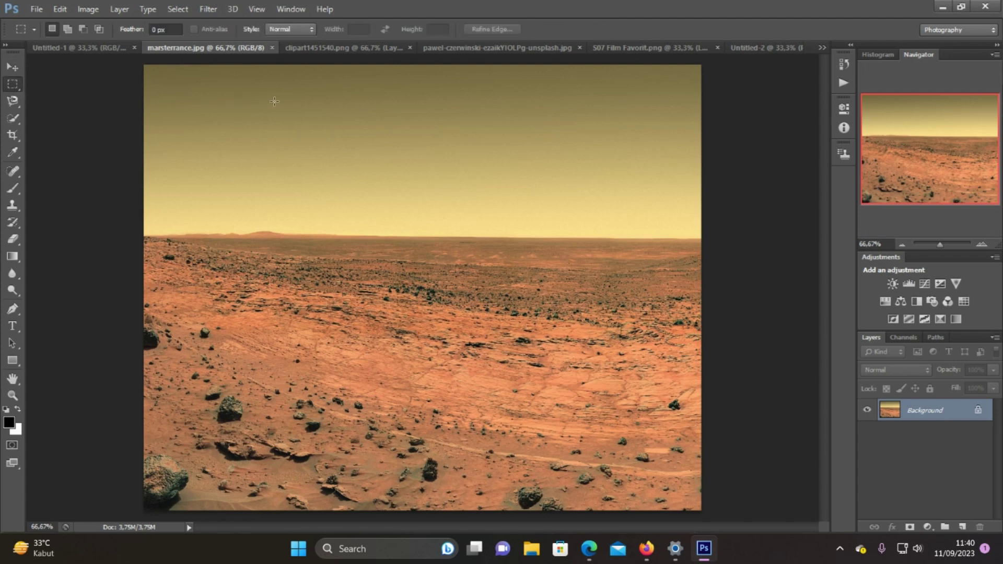
pyautogui.moveTo(277, 79); pyautogui.dragTo(527, 418)
pyautogui.press('v')
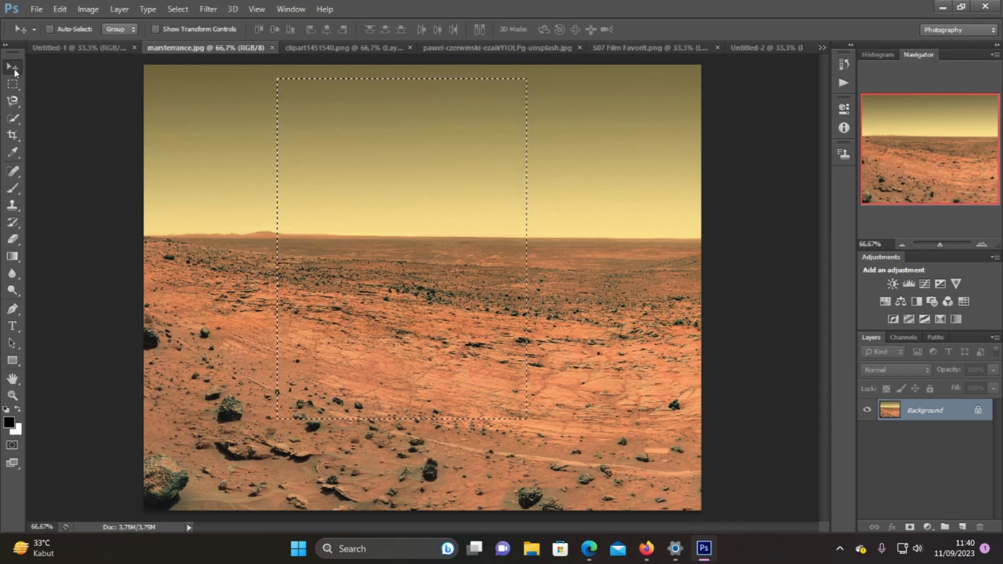
pyautogui.moveTo(458, 278); pyautogui.dragTo(345, 160)
pyautogui.hotkey('ctrl', 't')
pyautogui.moveTo(381, 240); pyautogui.dragTo(605, 518)
pyautogui.press('Return')
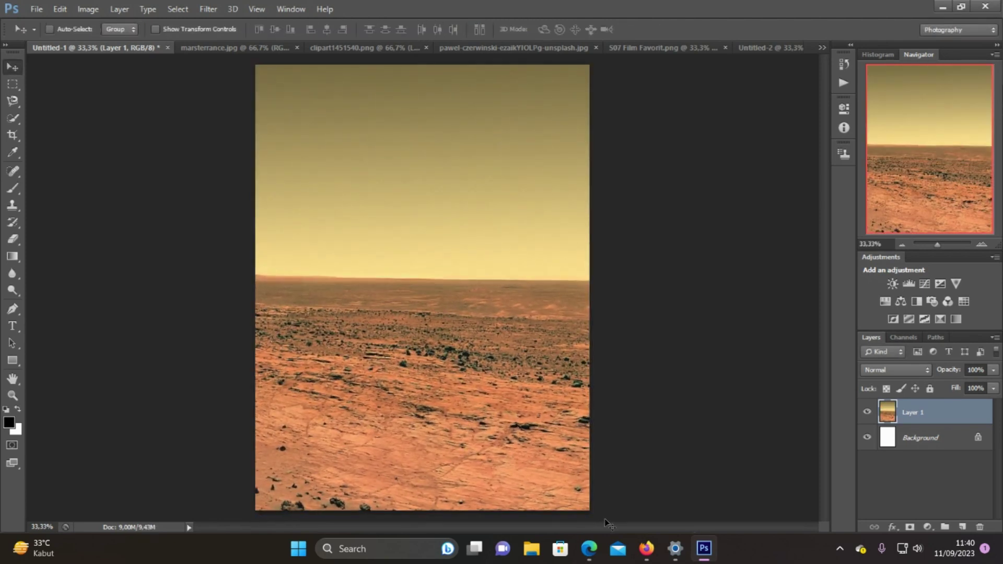
# Copy the upper part of the pink-purple texture from the pawel-czerwinski unsplash image into Untitled-1, covering the sky down to the horizon
pyautogui.click(492, 48)
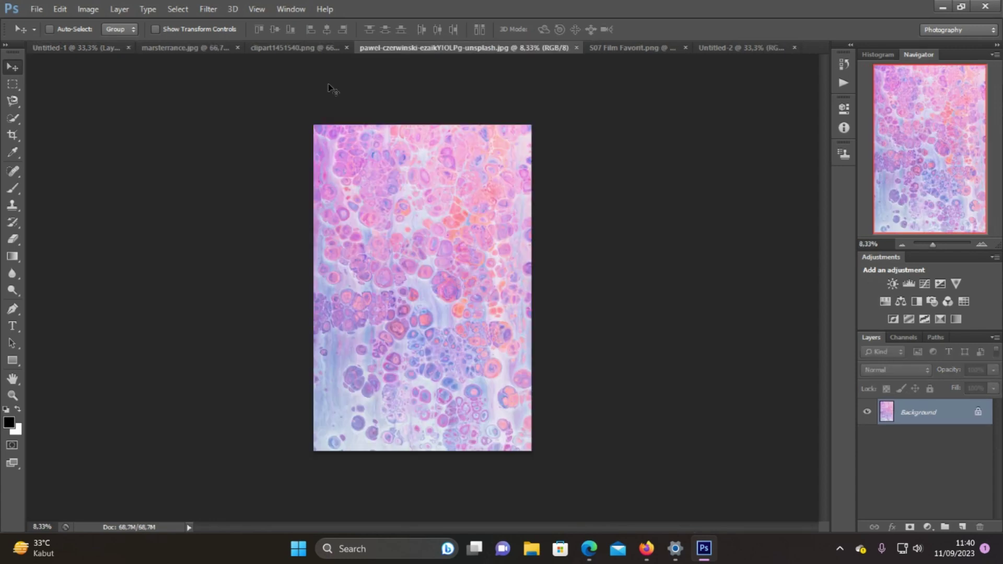
pyautogui.click(14, 85)
pyautogui.moveTo(304, 119); pyautogui.dragTo(546, 254)
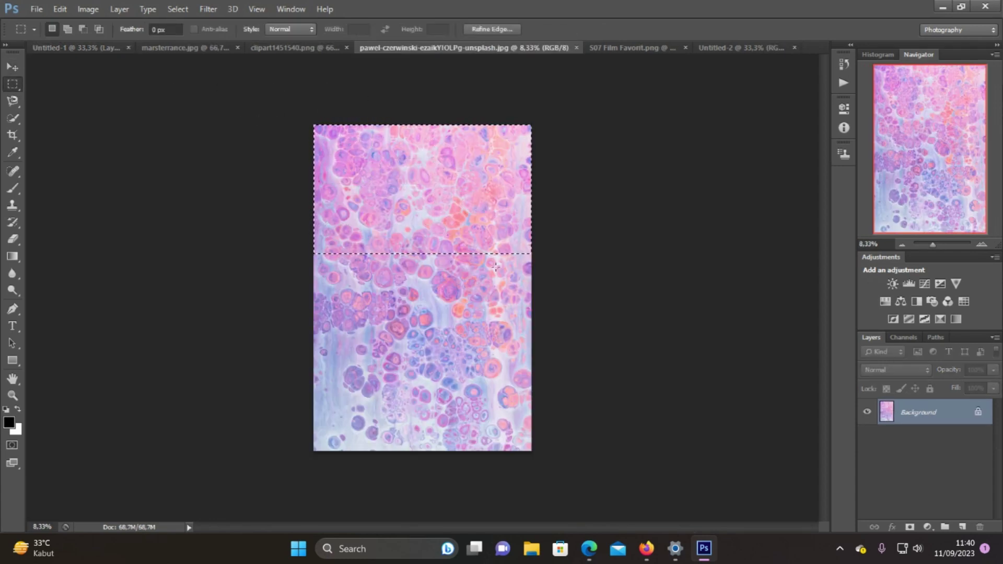
pyautogui.click(18, 73)
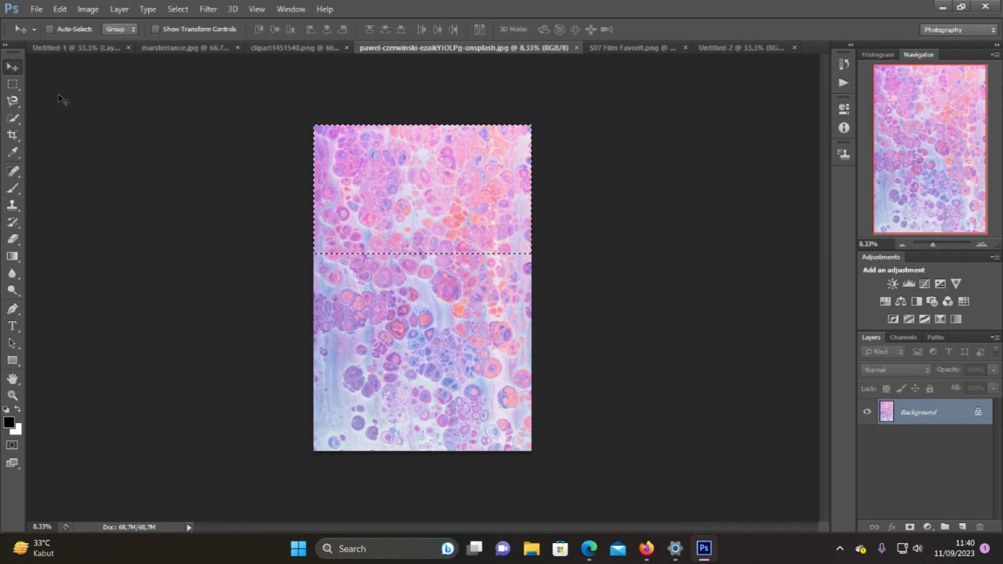
pyautogui.moveTo(473, 199); pyautogui.dragTo(475, 167)
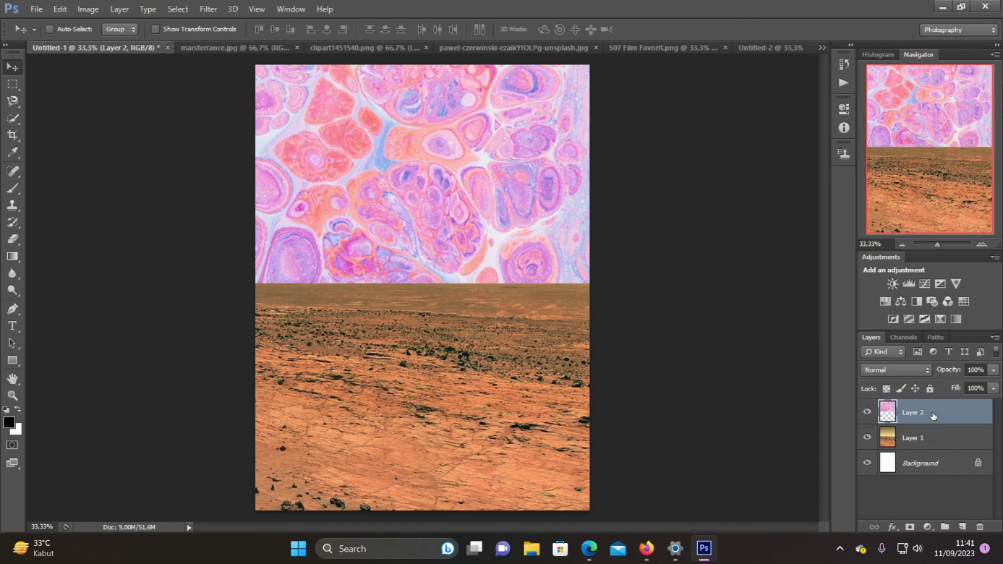
# Add a layer mask to Layer 2 and apply a linear black-to-transparent gradient upward from just below the horizon to fade the texture's lower edge
pyautogui.click(909, 528)
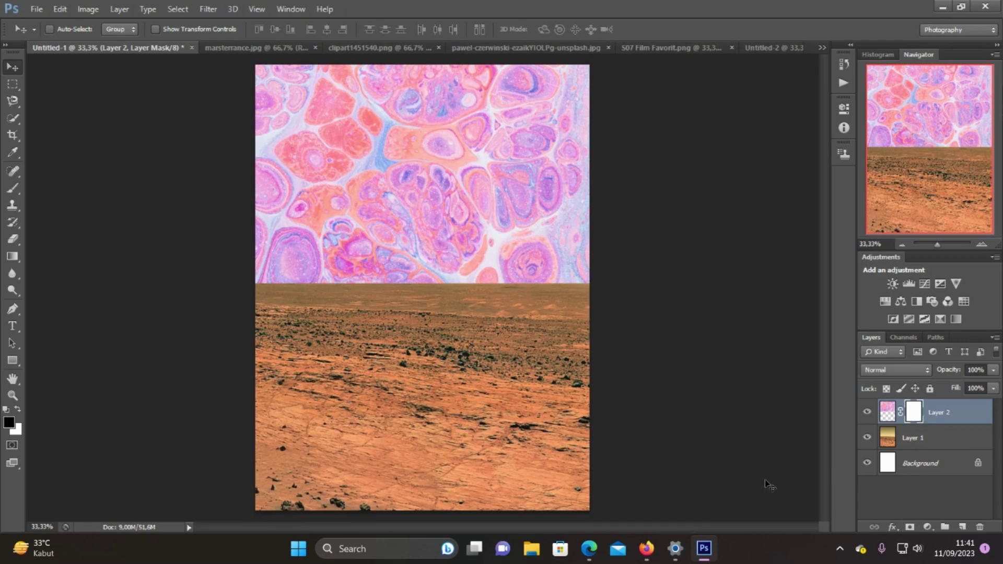
pyautogui.click(14, 258)
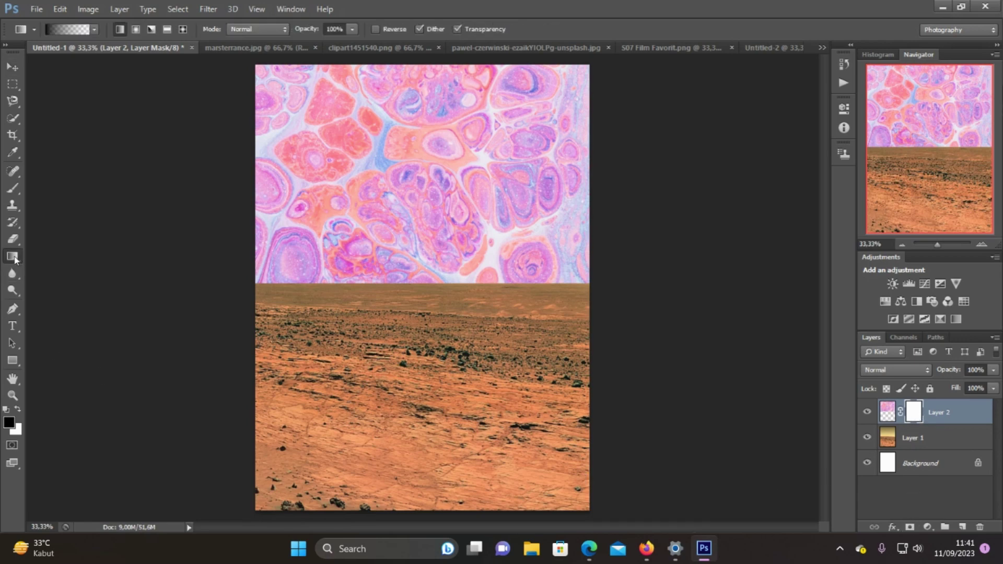
pyautogui.click(94, 30)
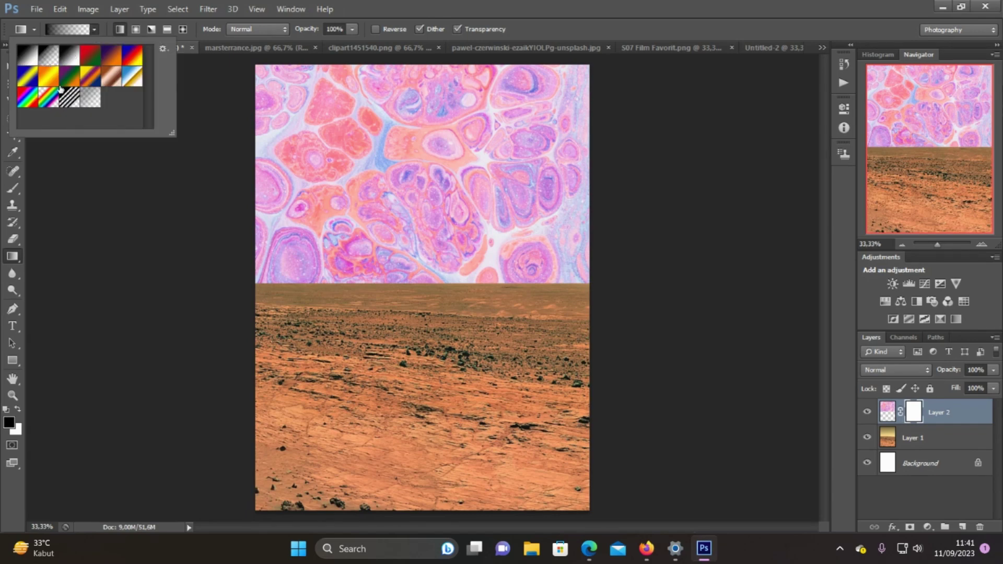
pyautogui.moveTo(421, 308); pyautogui.dragTo(419, 174)
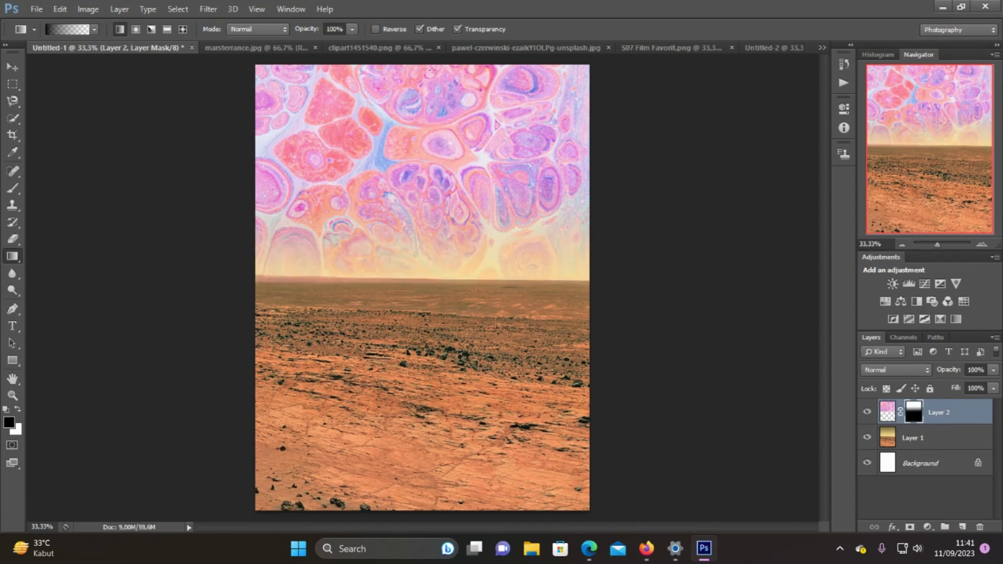
# Copy the entire cartoon character from clipart1451540.png into the middle of Untitled-1 and enlarge it so it stands on the ground
pyautogui.click(414, 51)
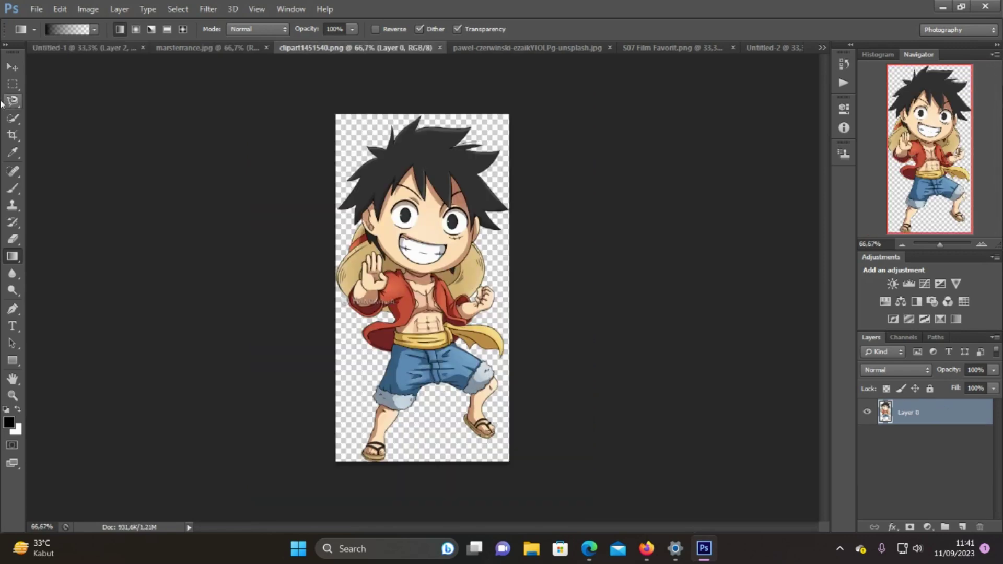
pyautogui.click(13, 85)
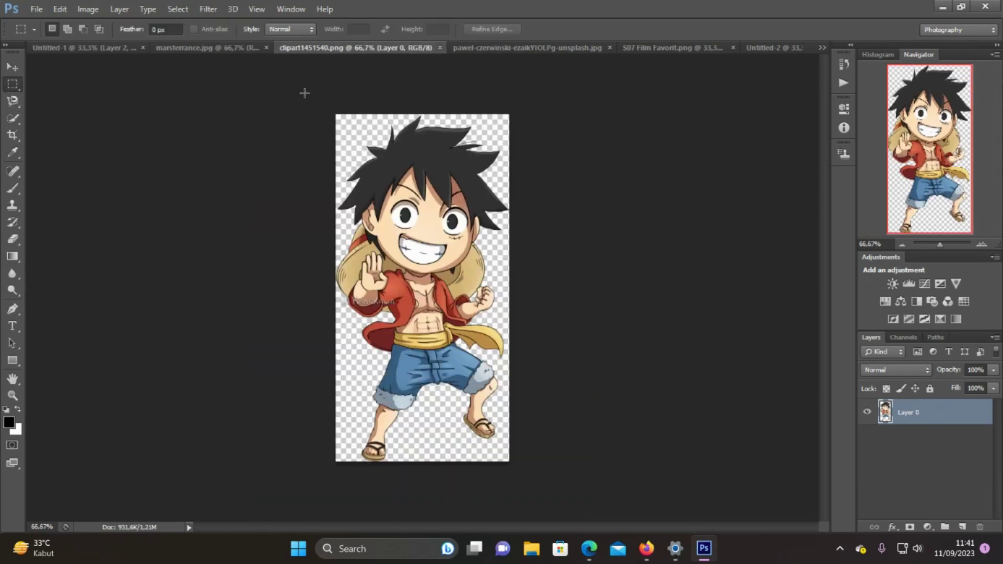
pyautogui.moveTo(305, 93); pyautogui.dragTo(556, 512)
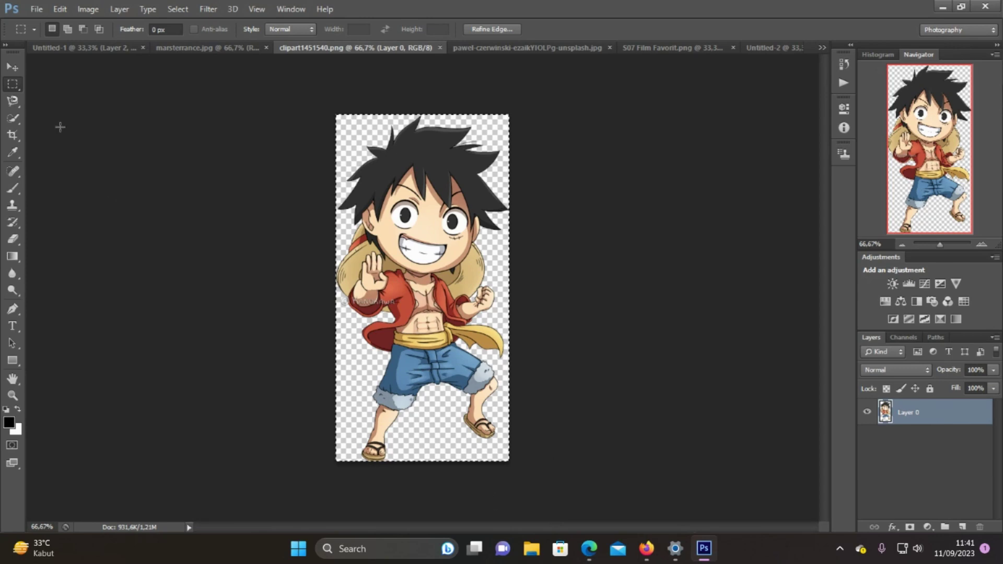
pyautogui.click(13, 66)
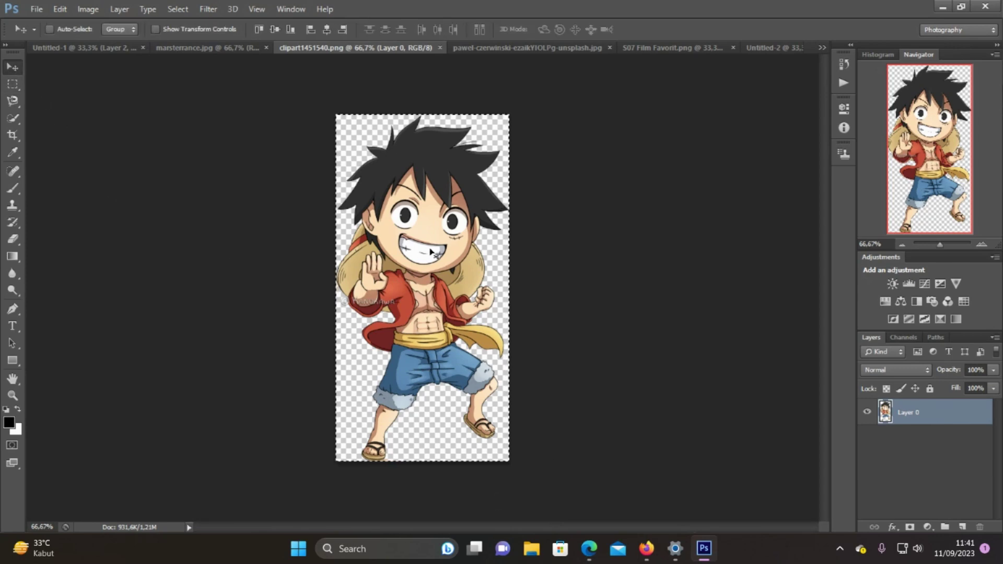
pyautogui.moveTo(431, 252); pyautogui.dragTo(416, 268)
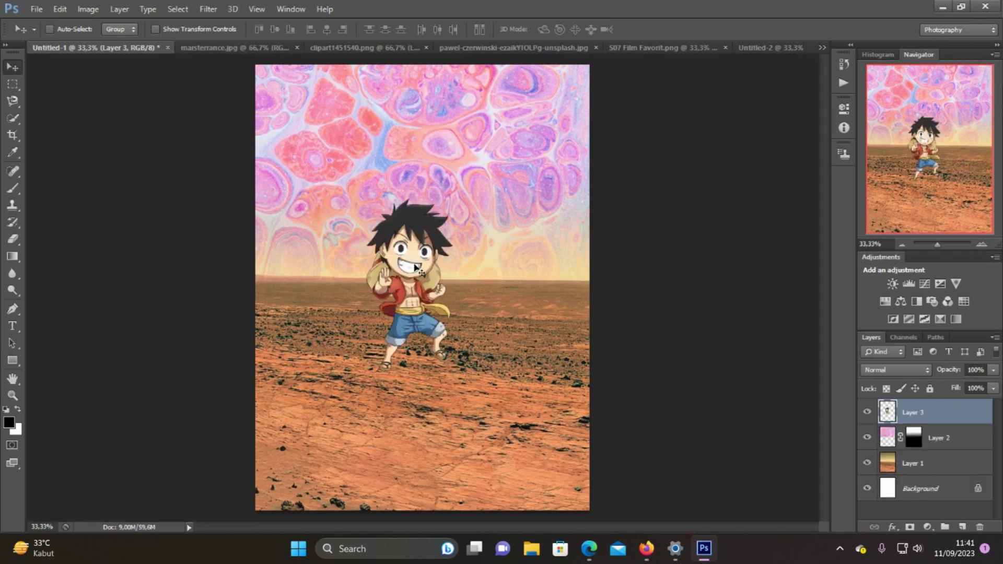
pyautogui.hotkey('ctrl', 't')
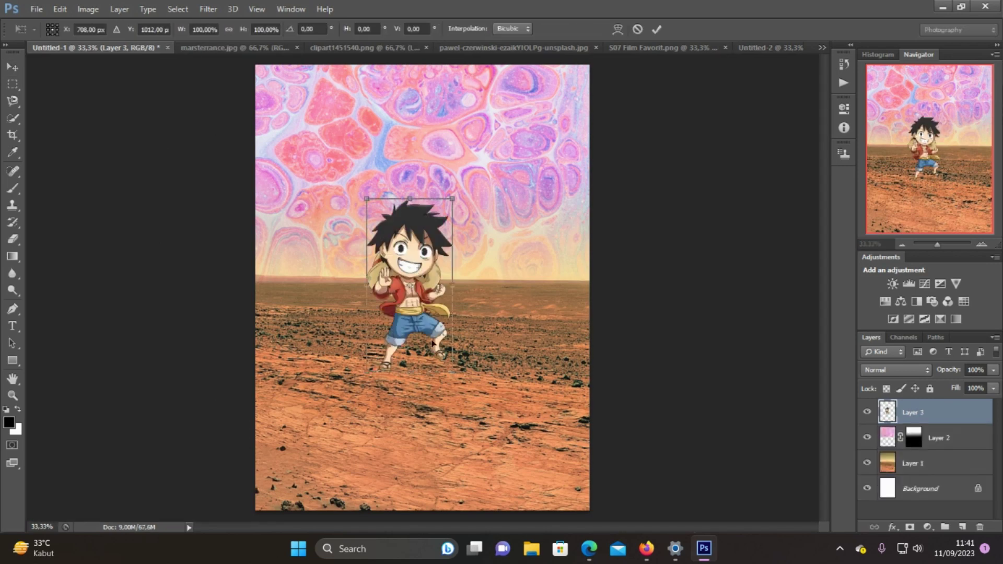
pyautogui.moveTo(453, 372); pyautogui.dragTo(503, 427)
pyautogui.press('Return')
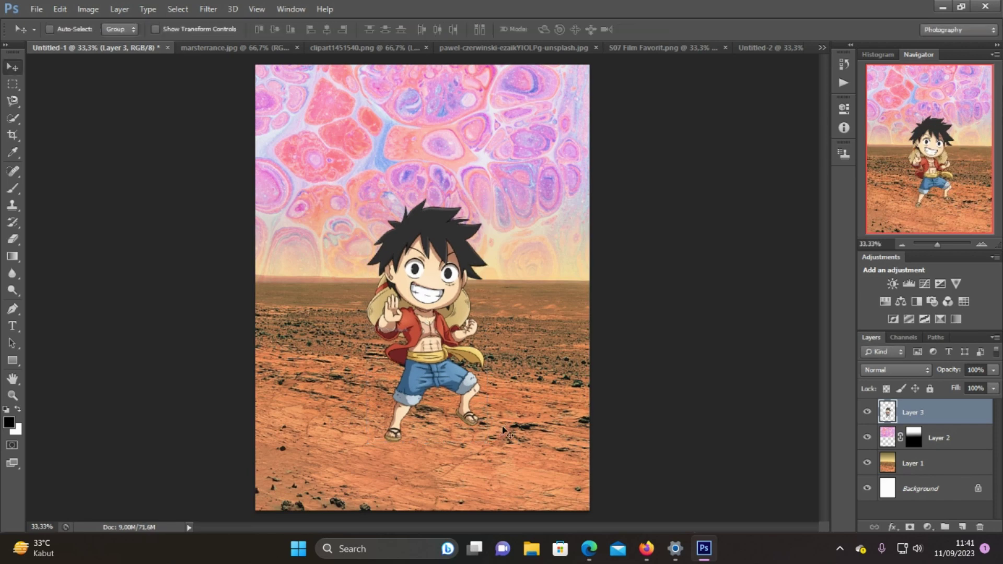
# Duplicate the character's Layer 3 as Layer 3 copy within Untitled-1
pyautogui.rightClick(922, 416)
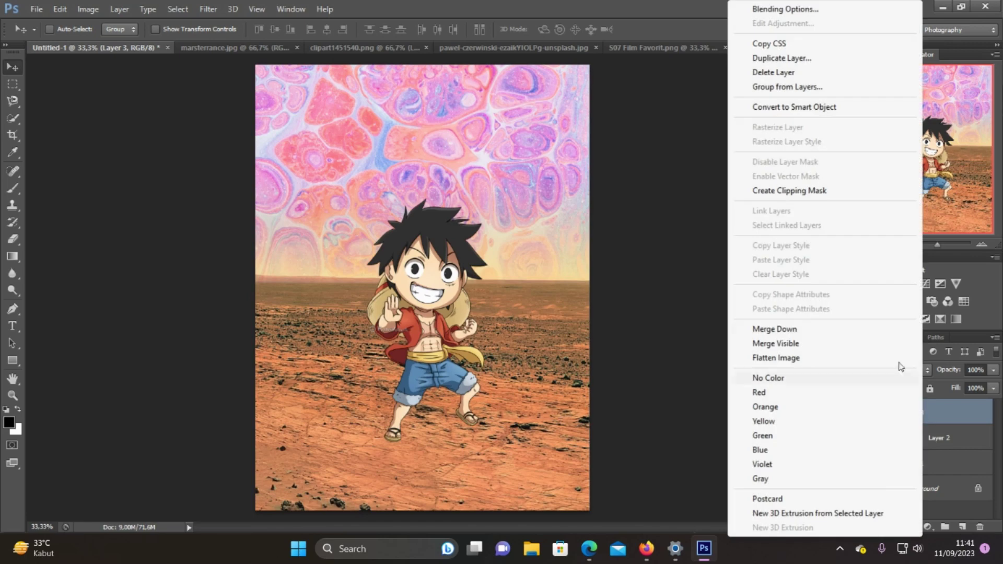
pyautogui.click(832, 62)
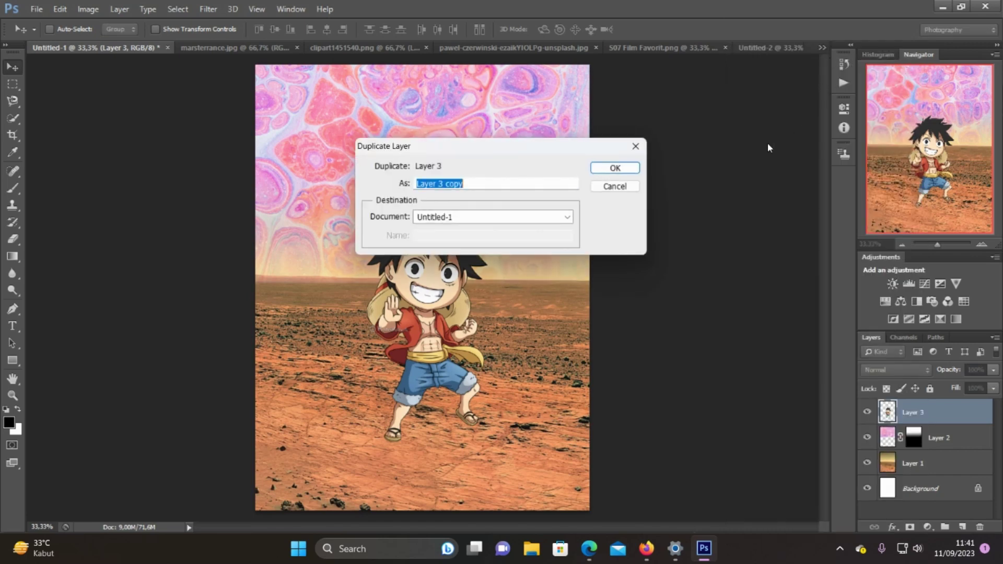
pyautogui.click(627, 170)
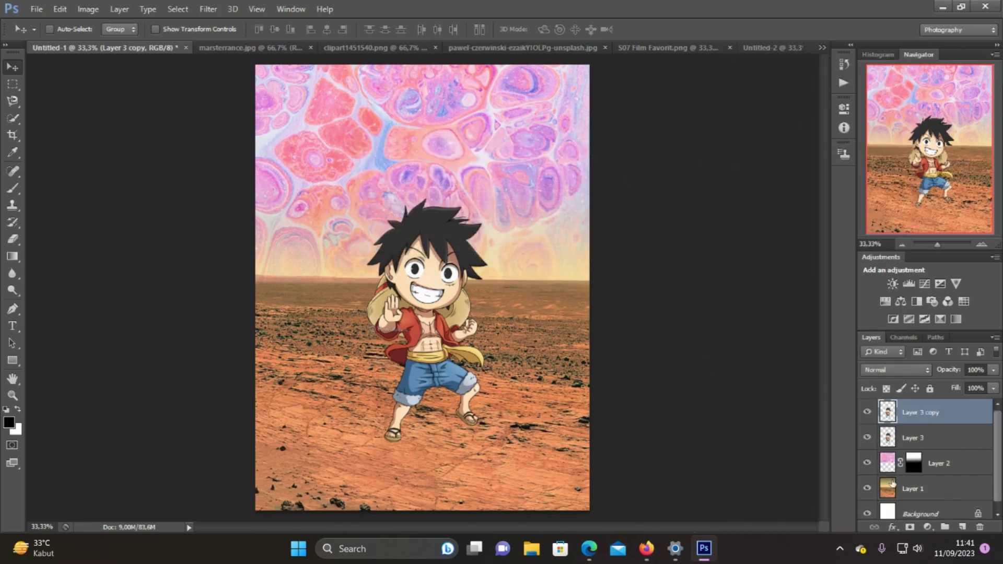
# Apply a Color Overlay layer style in dark gray #3e3c3c to the lower character layer, Layer 3
pyautogui.click(954, 444)
pyautogui.rightClick(954, 444)
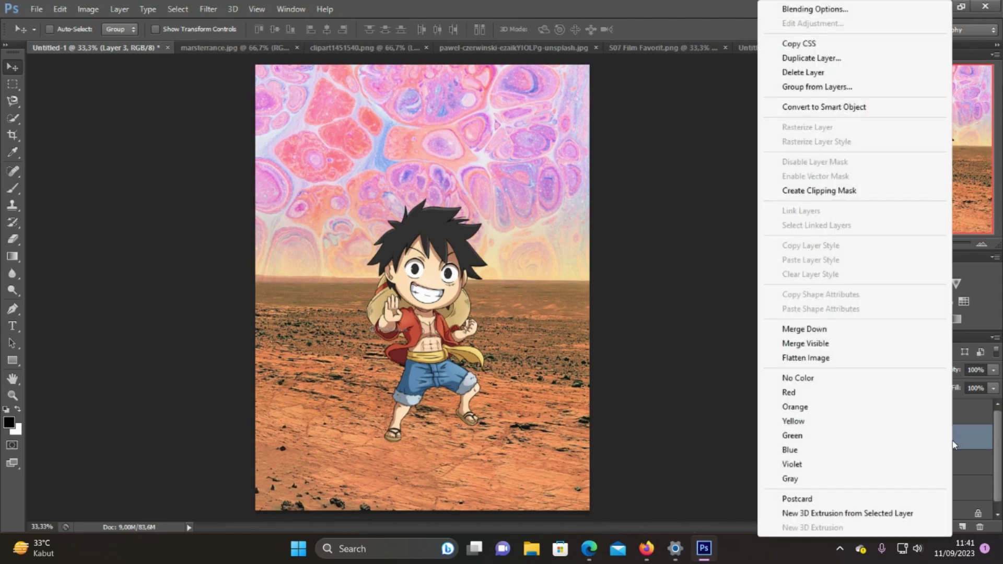
pyautogui.click(835, 11)
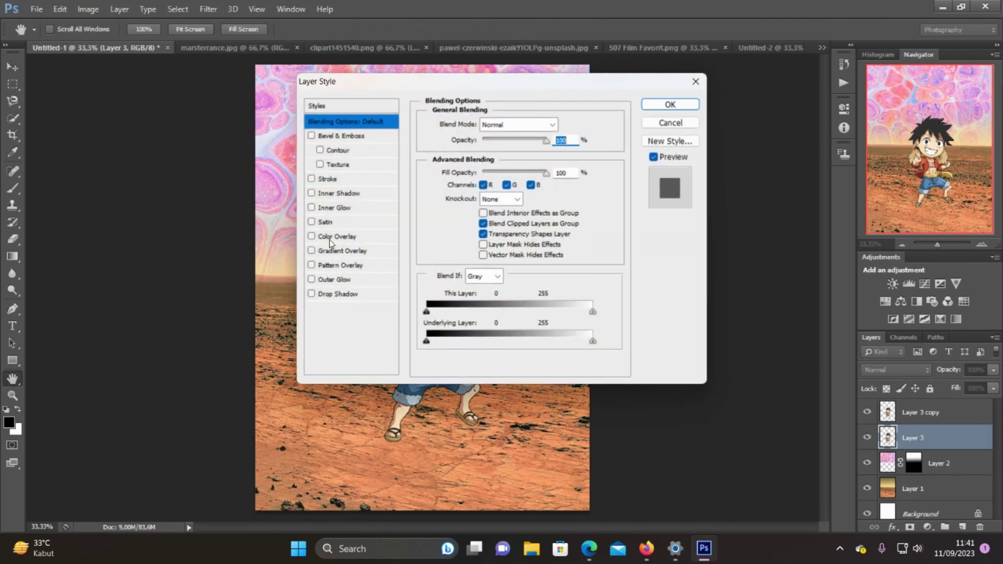
pyautogui.click(334, 237)
pyautogui.click(566, 131)
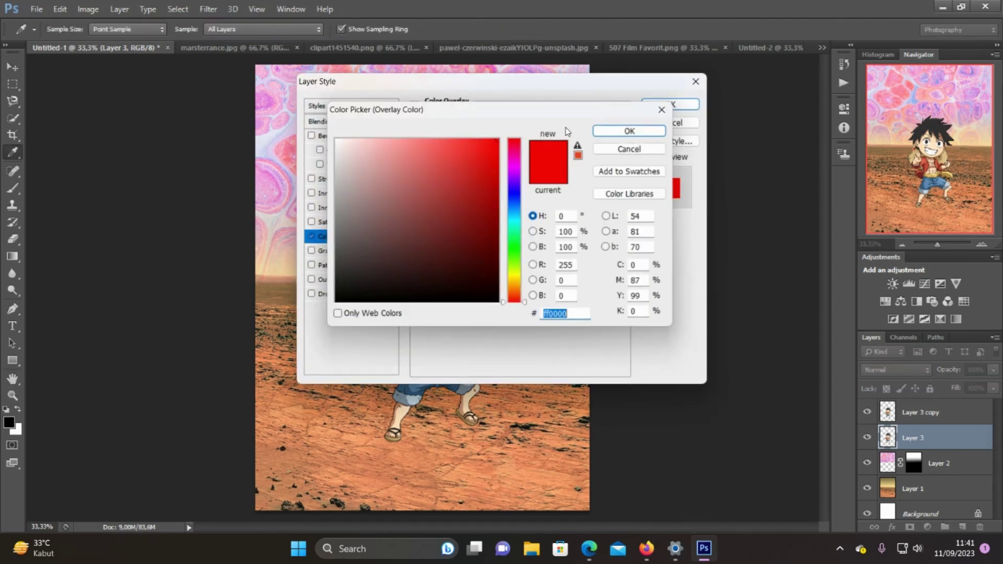
pyautogui.click(343, 264)
pyautogui.click(342, 264)
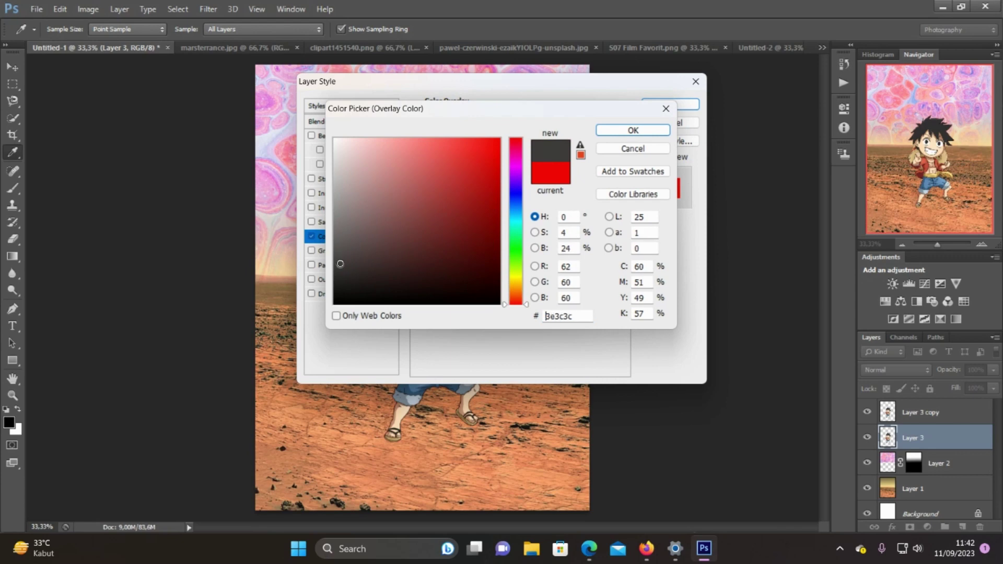
pyautogui.click(640, 131)
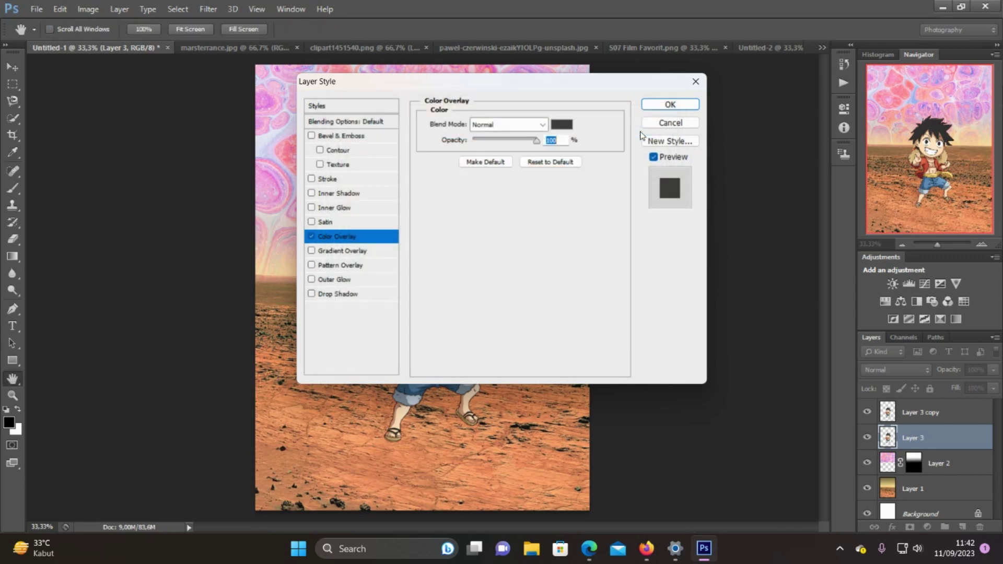
pyautogui.click(654, 107)
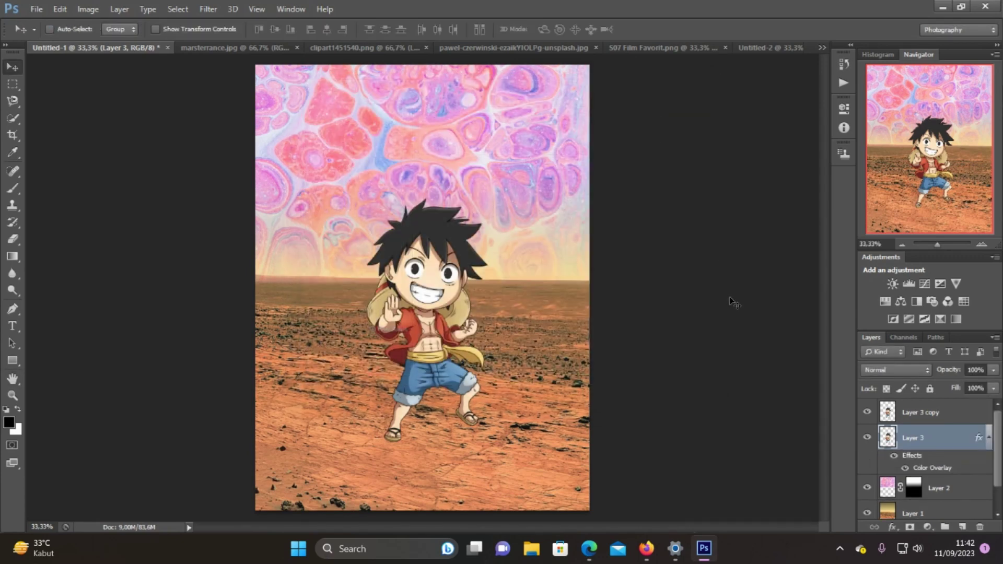
# Distort the dark Layer 3 silhouette into a flattened shadow stretching leftward across the ground from the character's feet
pyautogui.click(66, 9)
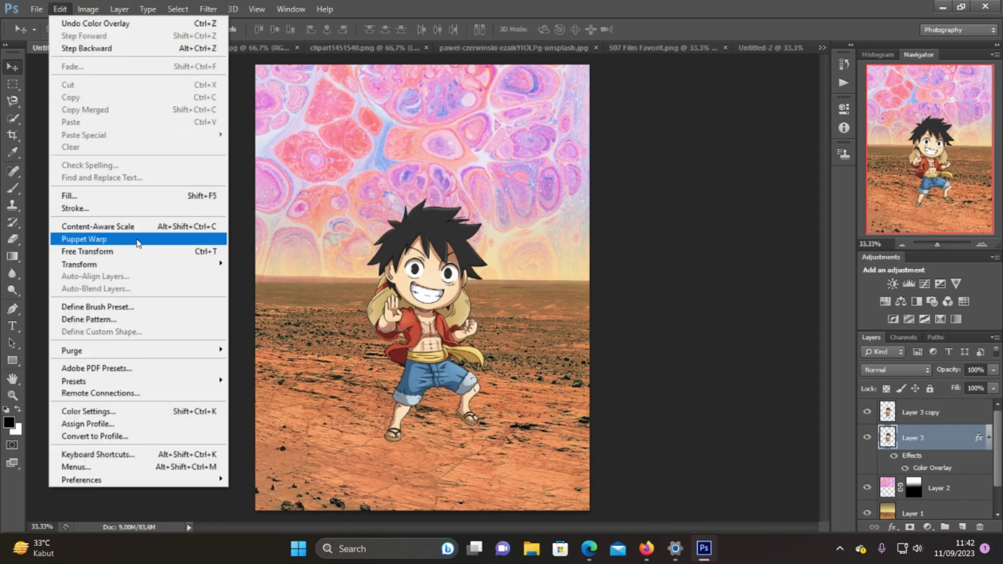
pyautogui.moveTo(217, 264)
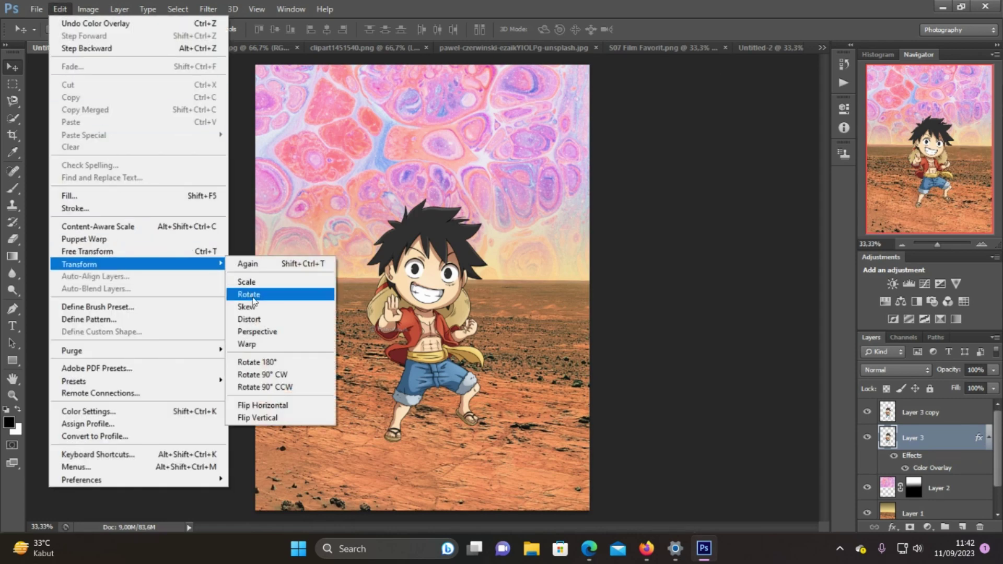
pyautogui.click(282, 322)
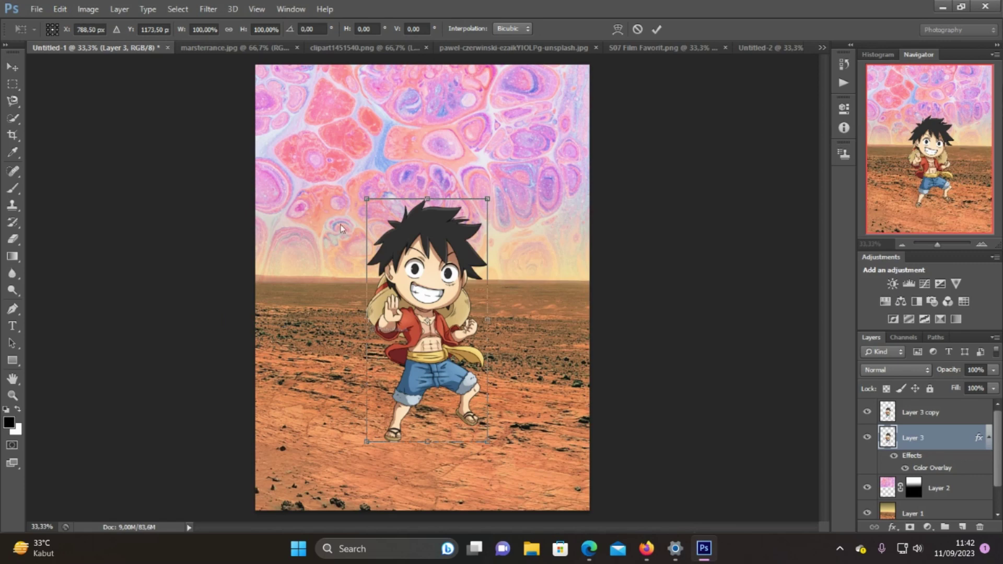
pyautogui.moveTo(367, 200); pyautogui.dragTo(255, 360)
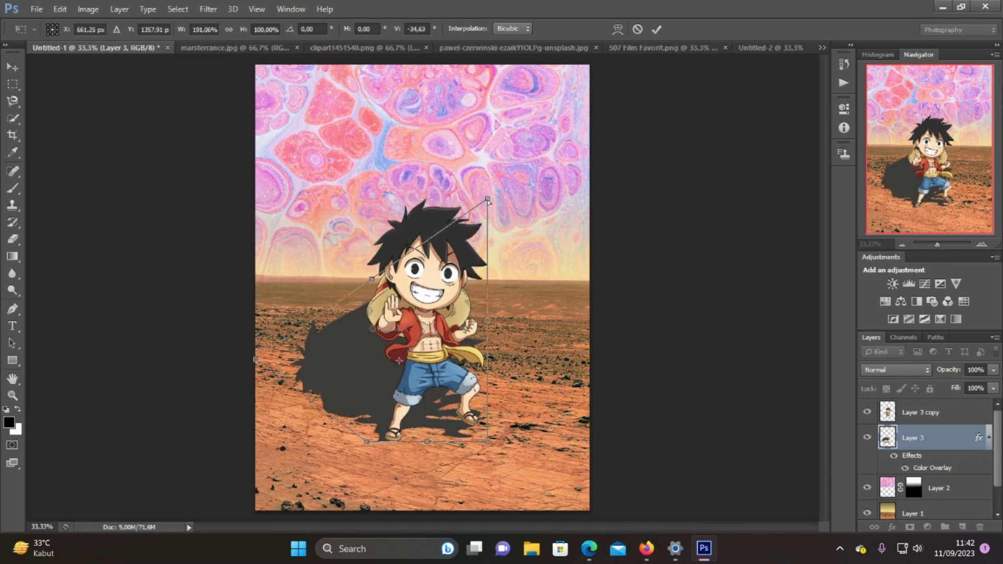
pyautogui.moveTo(488, 200); pyautogui.dragTo(404, 355)
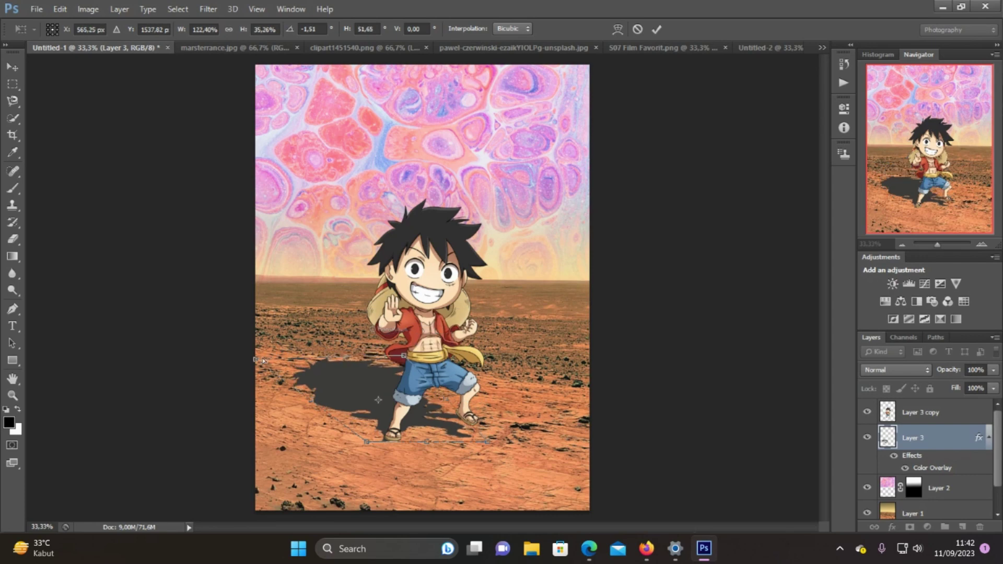
pyautogui.moveTo(263, 361); pyautogui.dragTo(253, 365)
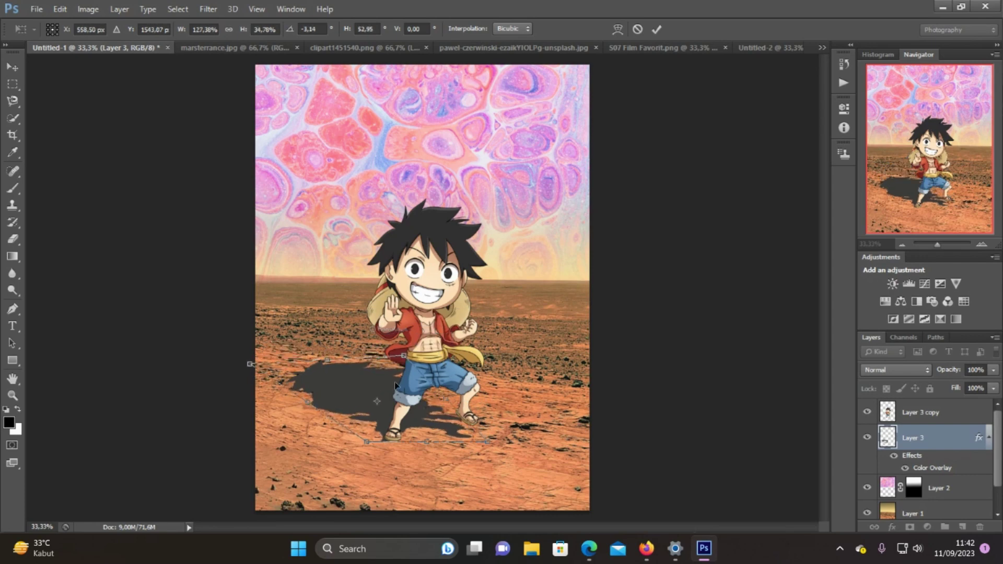
pyautogui.moveTo(403, 355); pyautogui.dragTo(409, 366)
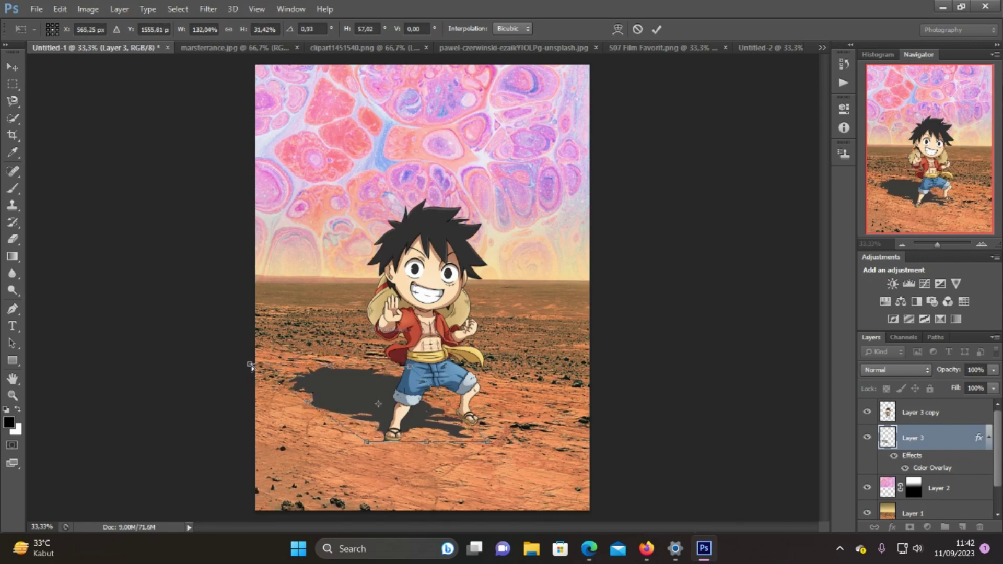
pyautogui.moveTo(251, 367); pyautogui.dragTo(255, 378)
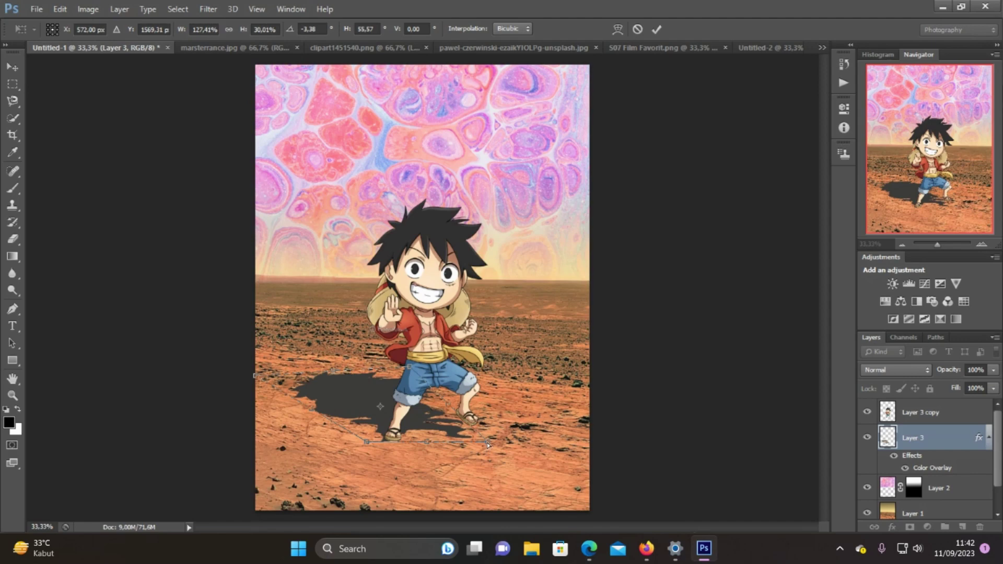
pyautogui.moveTo(487, 444)
pyautogui.mouseDown()
pyautogui.moveTo(483, 425)
pyautogui.moveTo(472, 440)
pyautogui.mouseUp()
pyautogui.moveTo(408, 369); pyautogui.dragTo(412, 377)
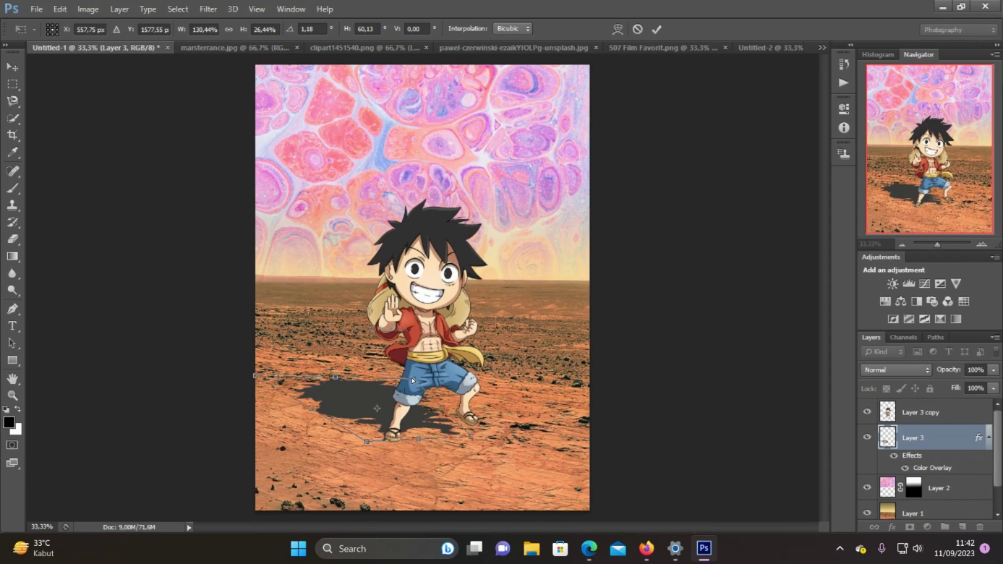
pyautogui.press('Return')
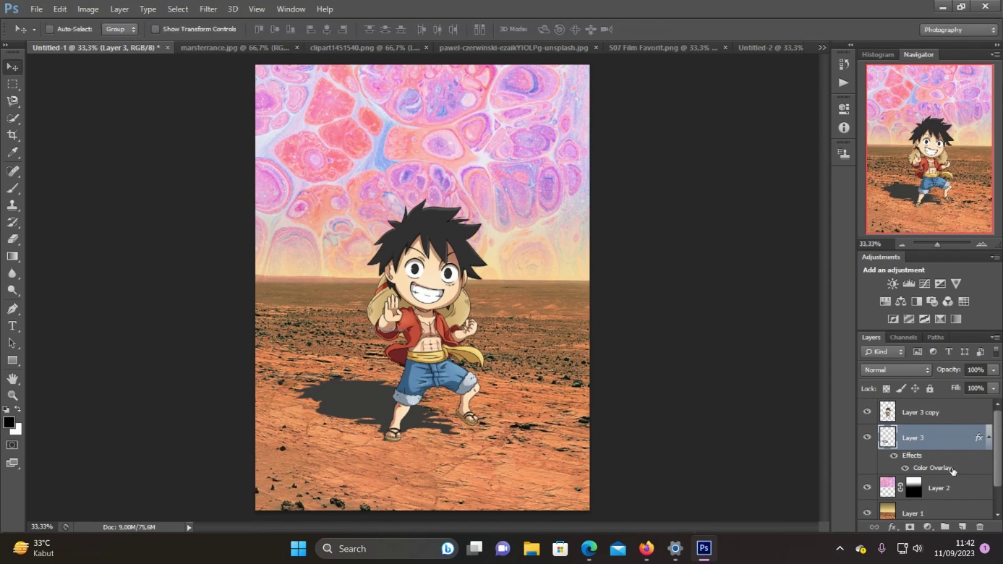
# Lower the opacity of the shadow on Layer 3 to 77%
pyautogui.click(995, 370)
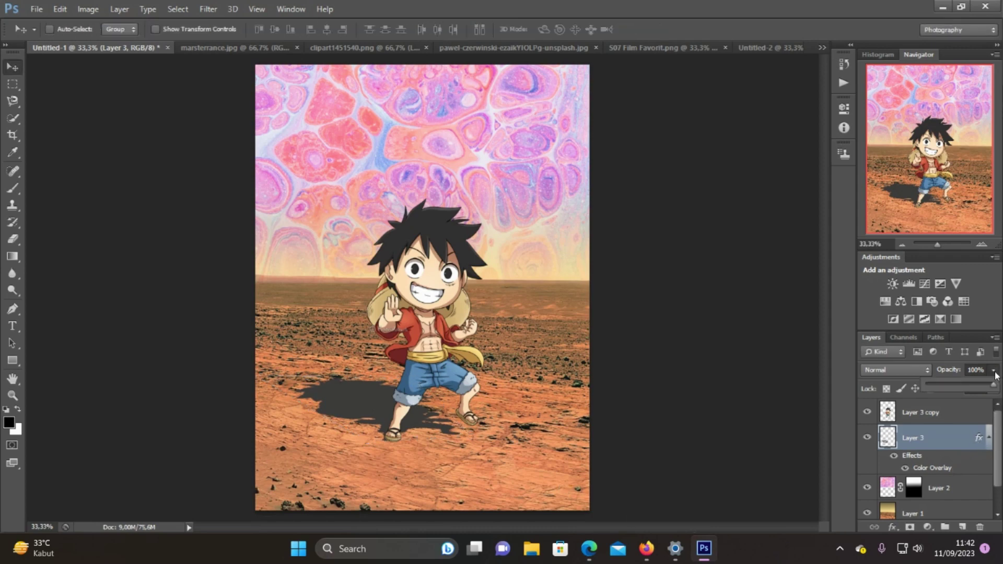
pyautogui.moveTo(993, 386); pyautogui.dragTo(979, 387)
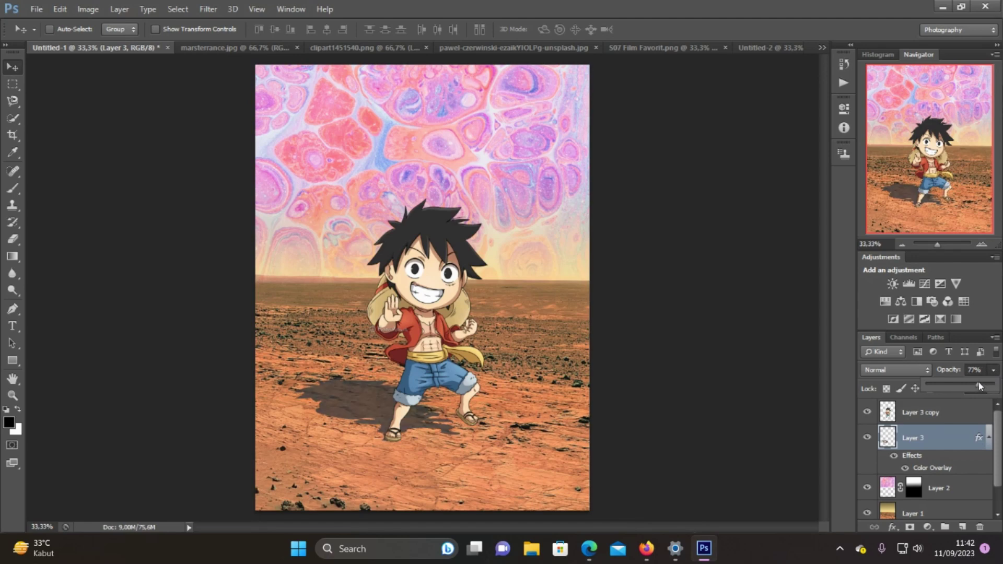
pyautogui.click(771, 378)
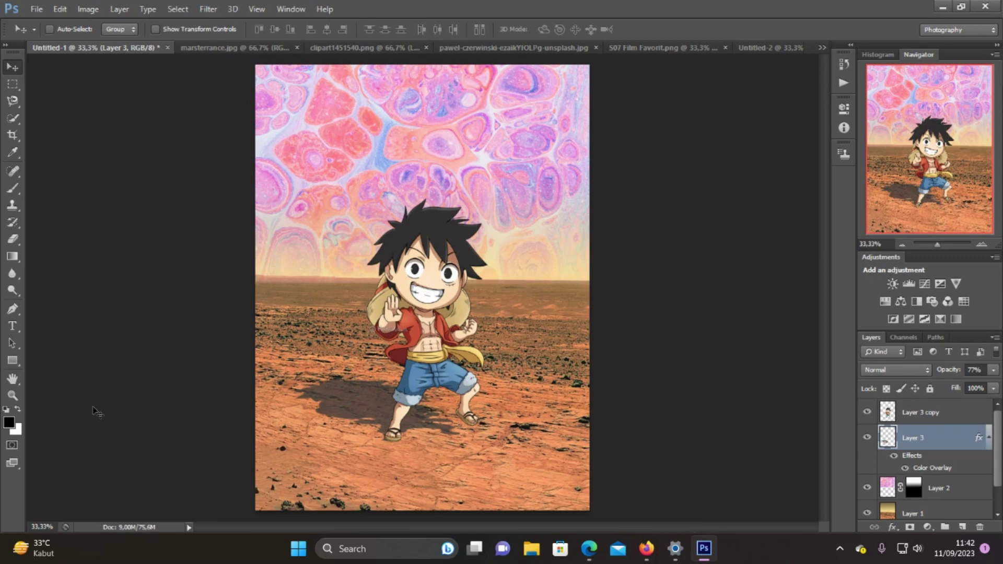
# Add the black text "Luffi" in Tahoma Regular 72 pt in the sky above the character
pyautogui.click(14, 326)
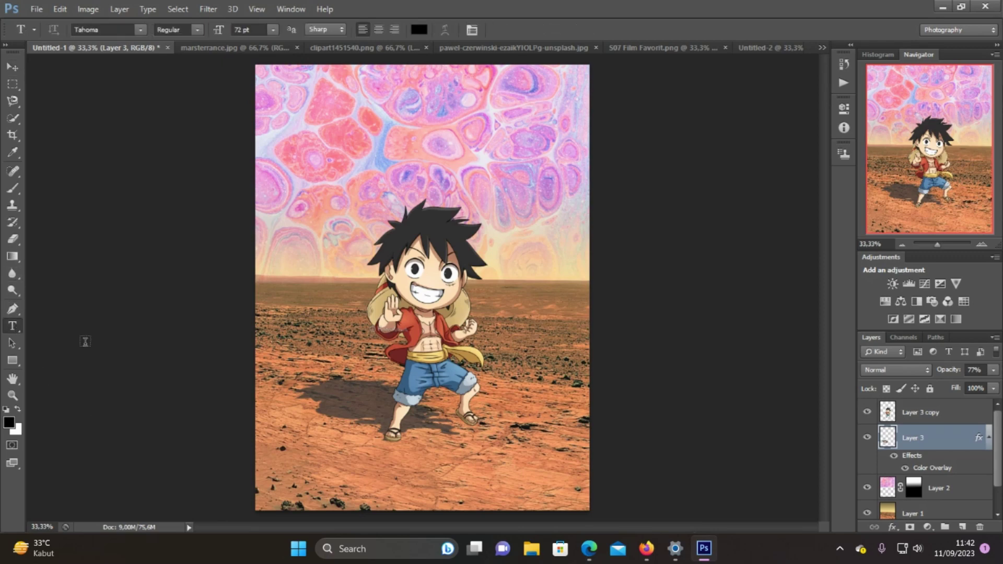
pyautogui.click(358, 135)
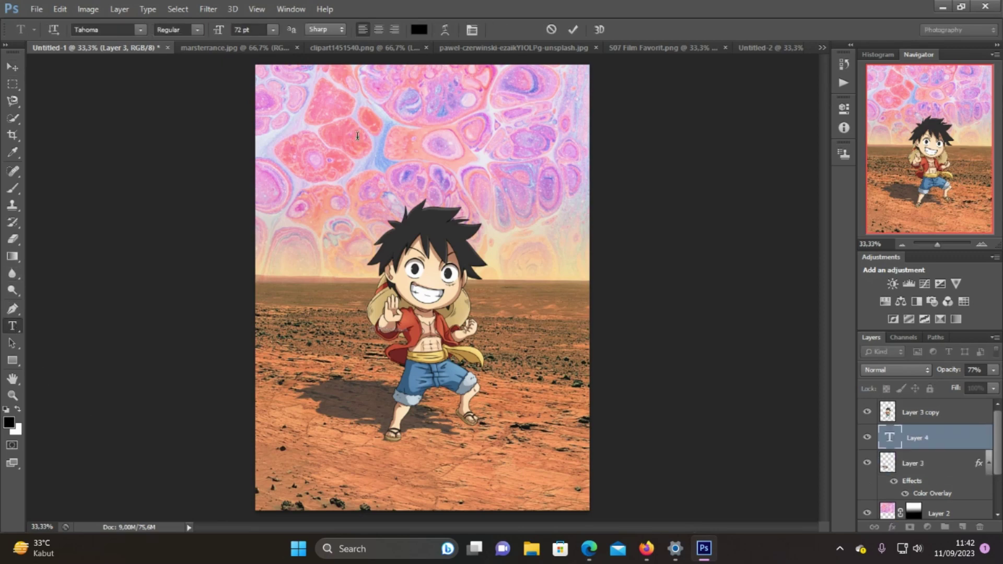
pyautogui.write('Luffi')
pyautogui.click(14, 68)
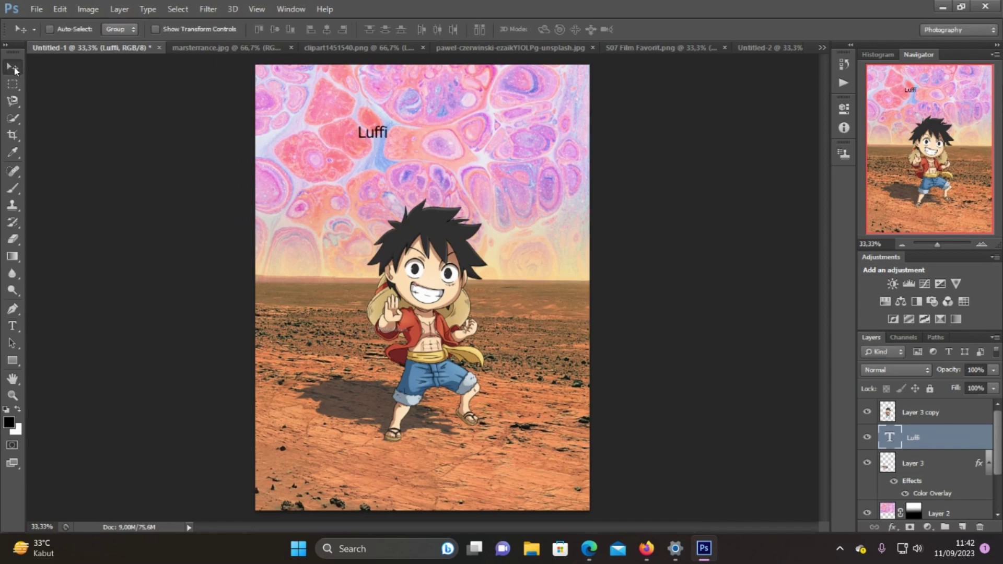
# Enlarge the Luffi text, center it in the sky above the character, and move its layer above Layer 3 copy
pyautogui.hotkey('ctrl', 't')
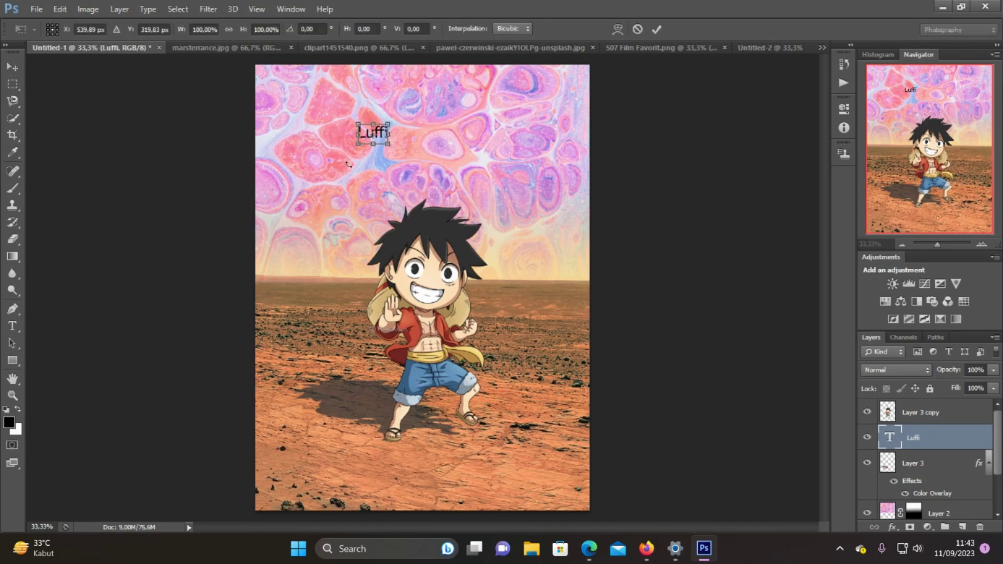
pyautogui.moveTo(385, 147); pyautogui.dragTo(496, 191)
pyautogui.press('Return')
pyautogui.moveTo(444, 169); pyautogui.dragTo(442, 145)
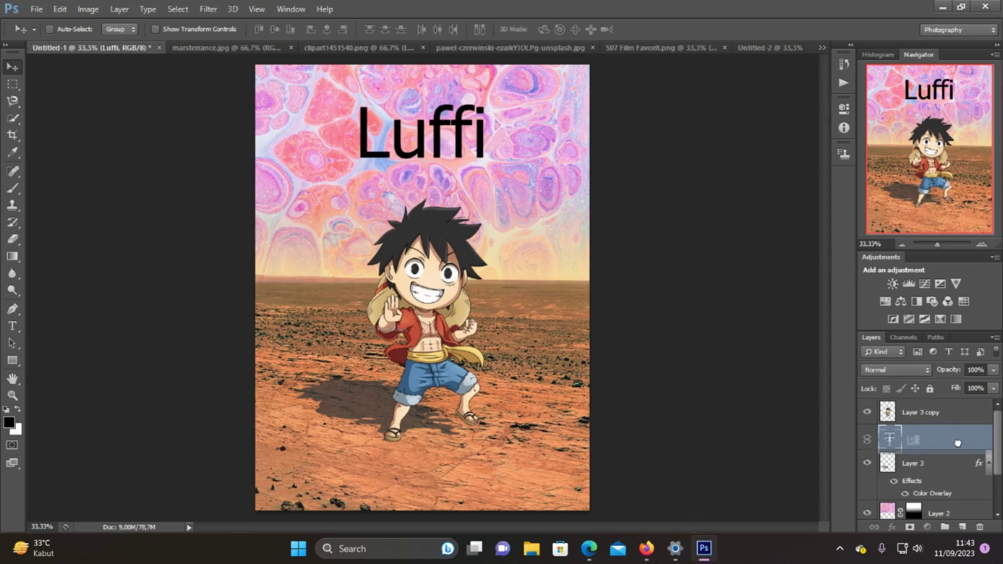
pyautogui.moveTo(963, 441); pyautogui.dragTo(959, 407)
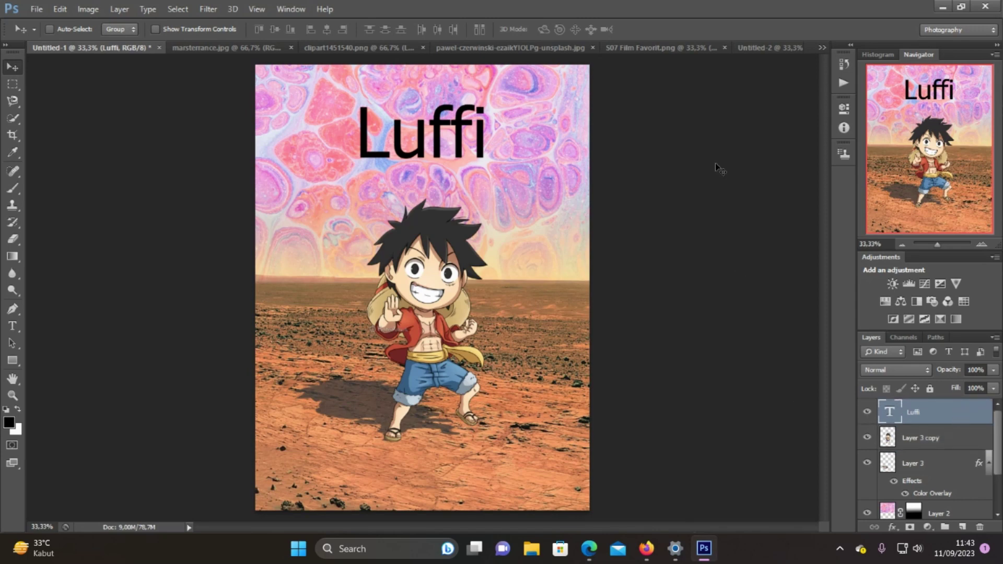
# Copy the full-width upper part of the artwork in S07 Film Favorit.png into Untitled-1
pyautogui.click(653, 48)
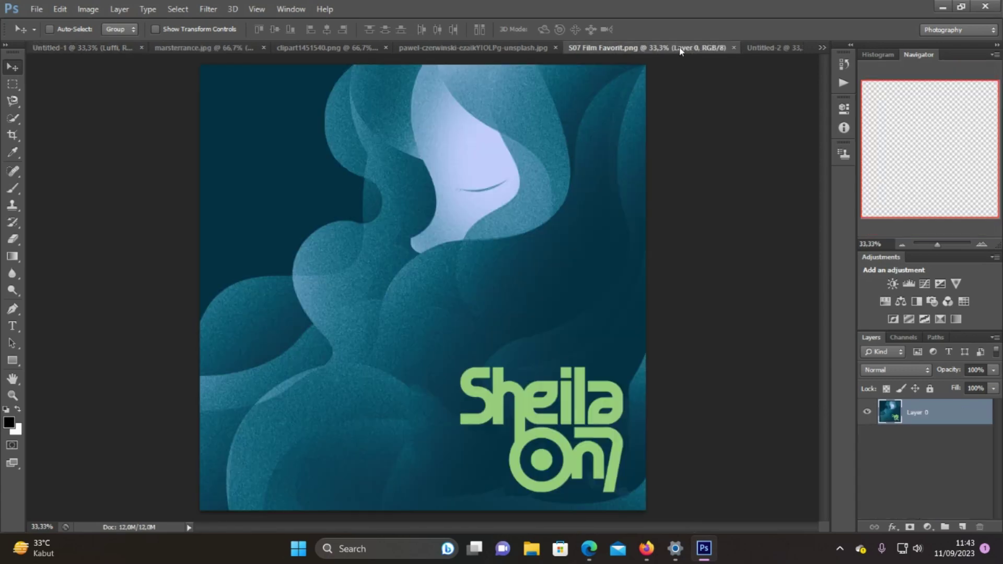
pyautogui.click(13, 83)
pyautogui.moveTo(194, 62); pyautogui.dragTo(661, 256)
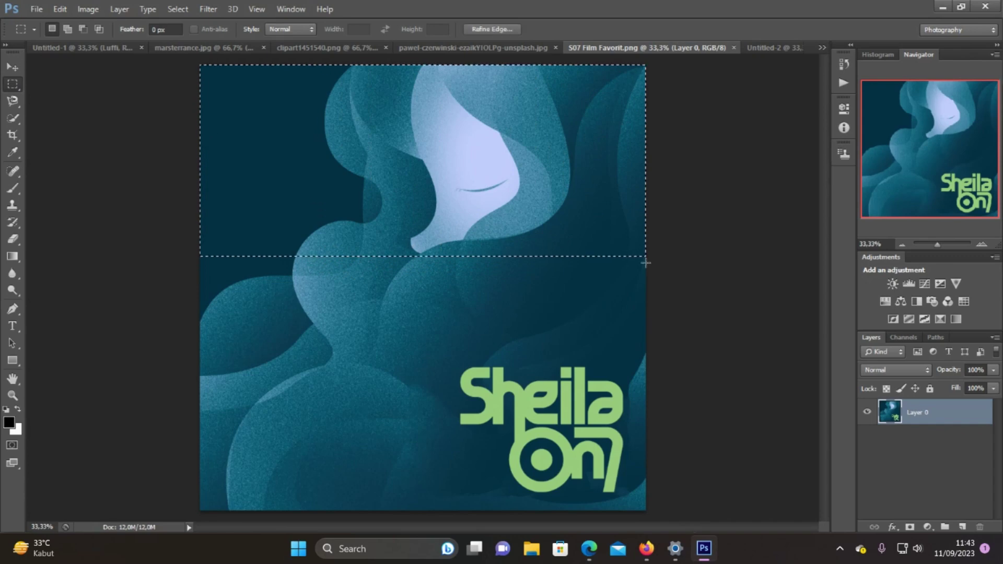
pyautogui.click(13, 68)
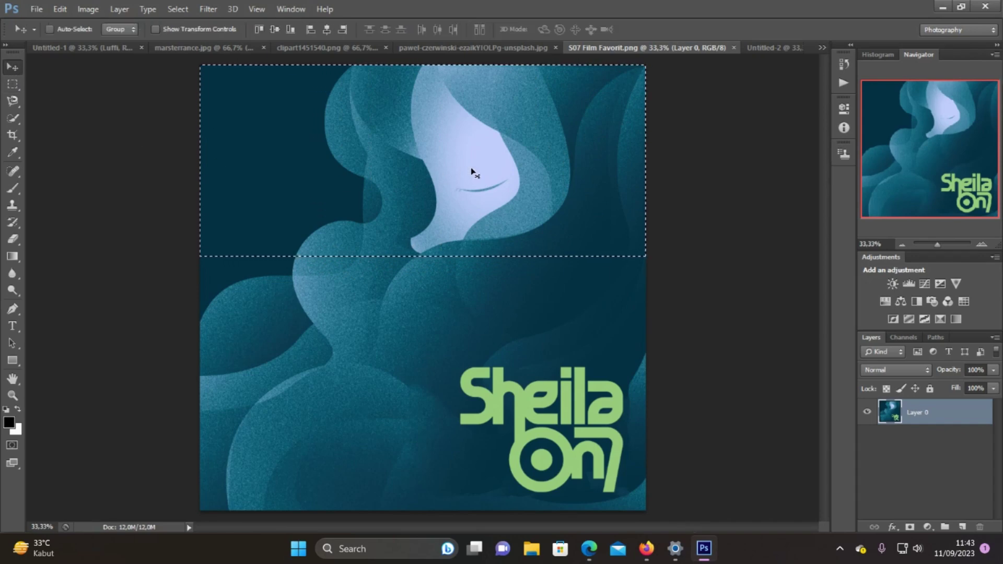
pyautogui.moveTo(475, 170); pyautogui.dragTo(144, 97)
# Position the copied artwork, Layer 4, over the Luffi text and clip it to the text with a clipping mask
pyautogui.moveTo(316, 141); pyautogui.dragTo(436, 148)
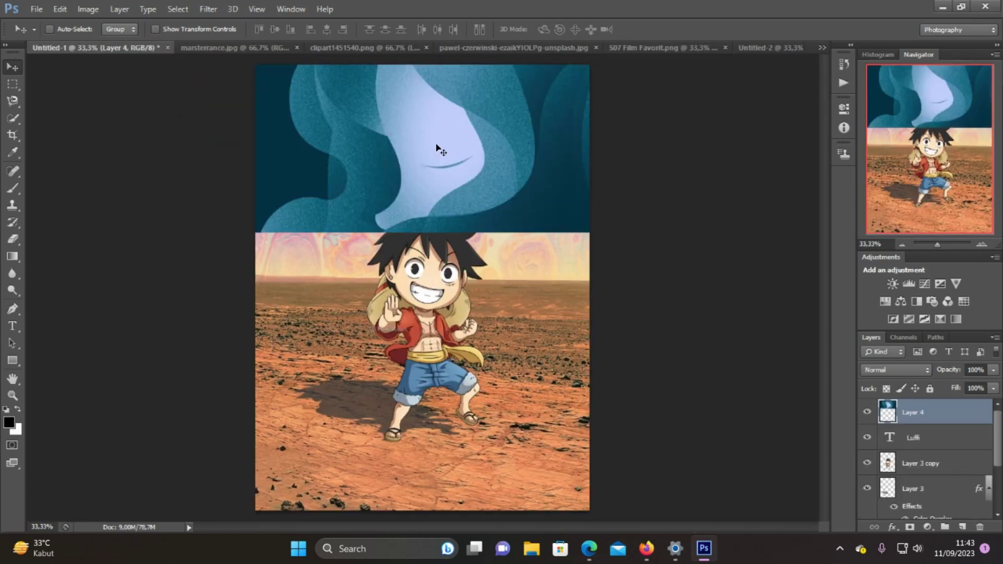
pyautogui.rightClick(937, 417)
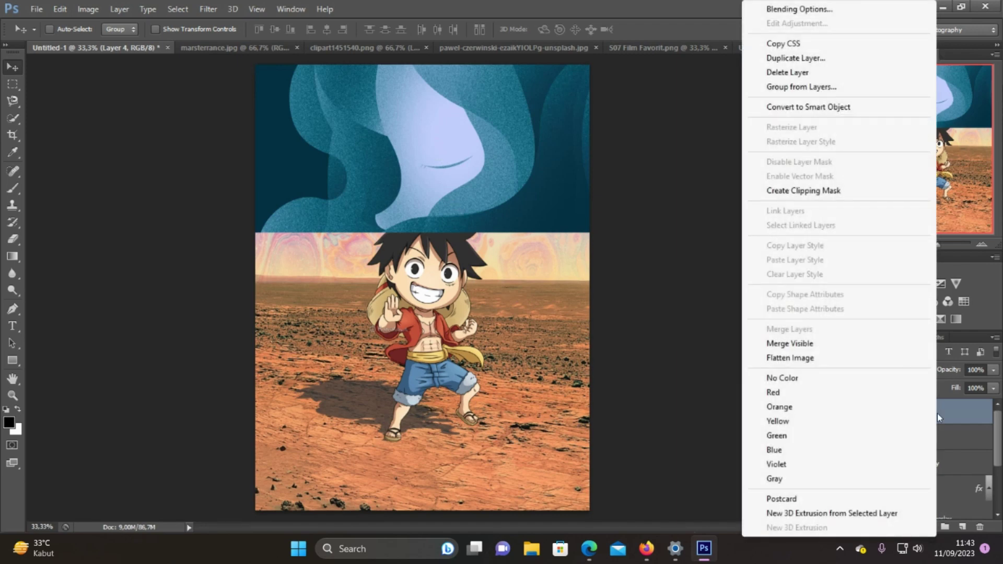
pyautogui.click(825, 194)
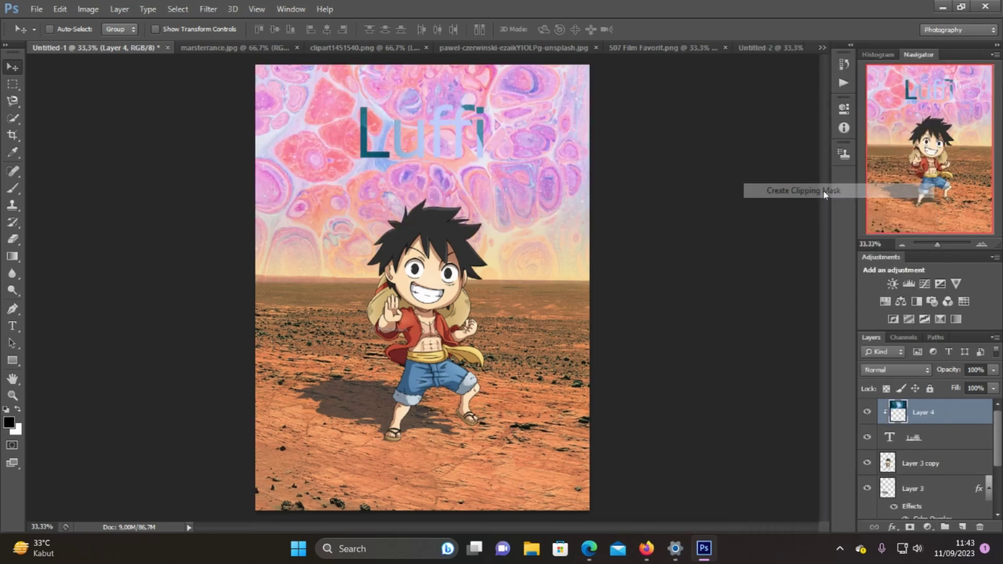
# Add a Drop Shadow layer style with the default settings to the Luffi text layer
pyautogui.click(942, 442)
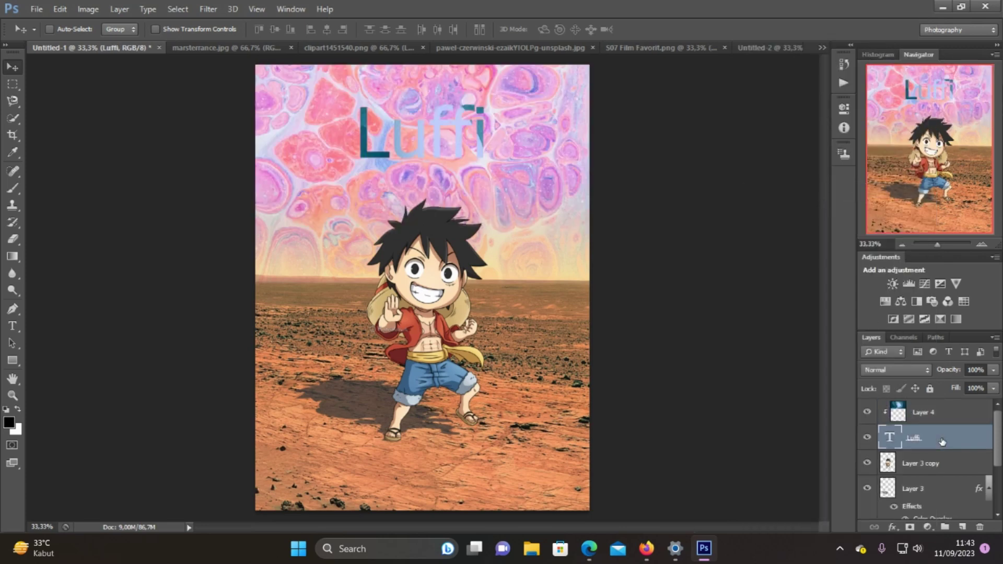
pyautogui.rightClick(942, 442)
pyautogui.click(719, 73)
pyautogui.click(337, 295)
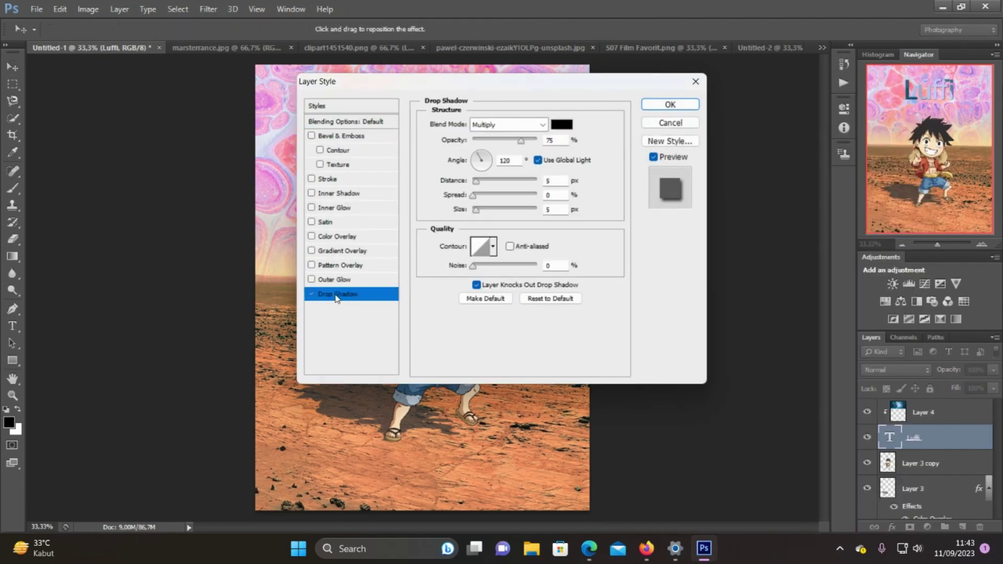
pyautogui.click(678, 105)
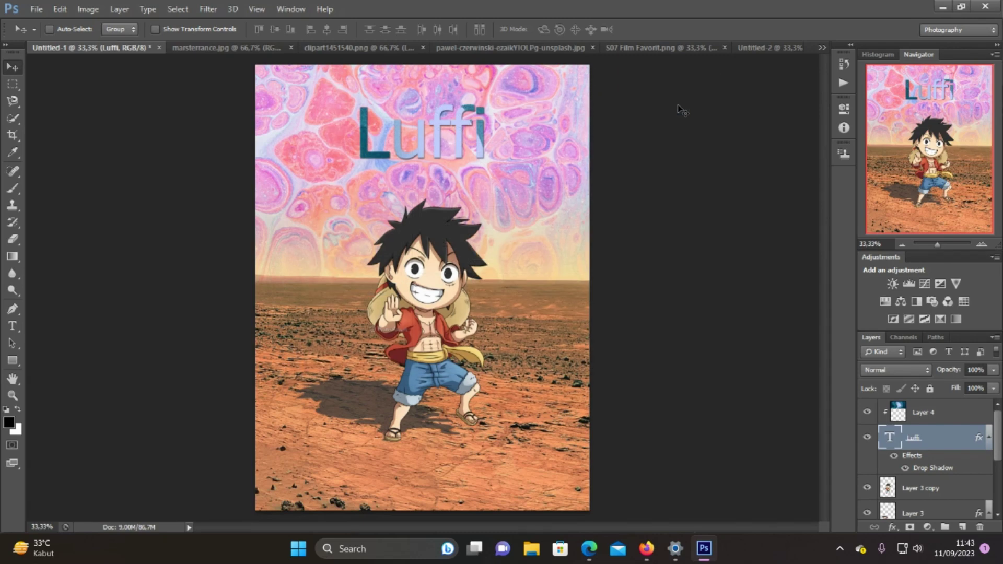
# Start saving the composite under a new name in Downloads, with PNG as the file format
pyautogui.click(37, 9)
pyautogui.click(61, 165)
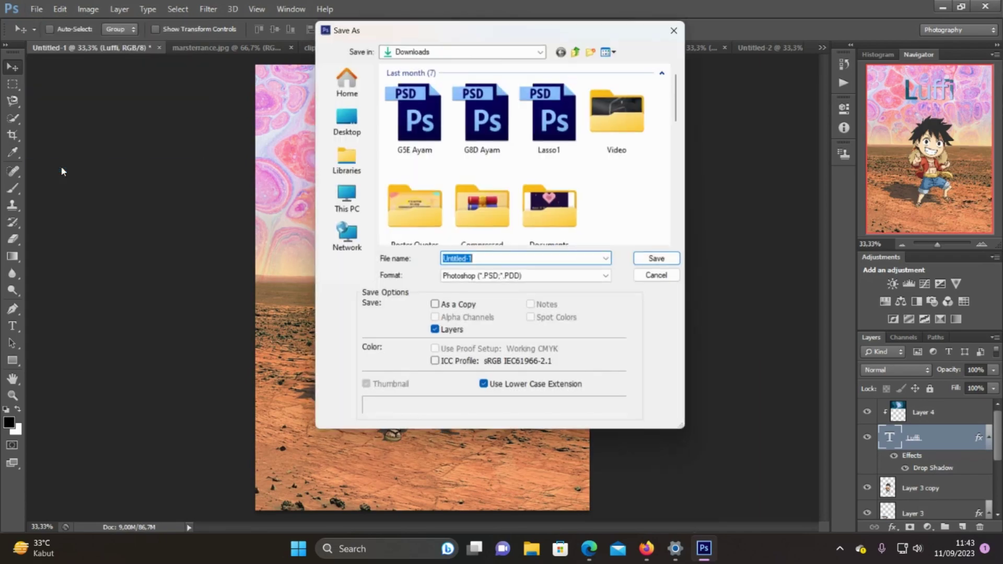
pyautogui.click(485, 281)
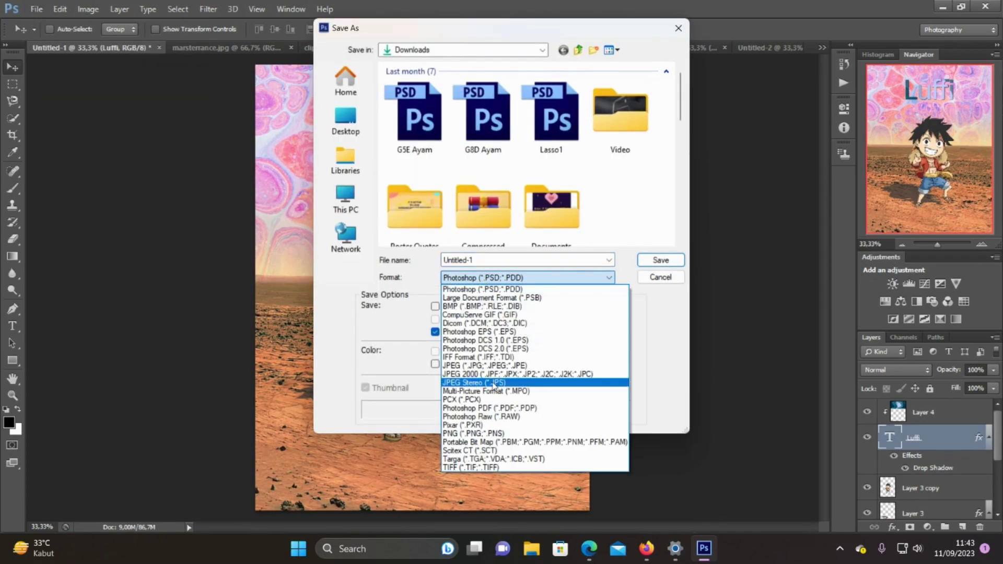
pyautogui.click(498, 425)
pyautogui.click(499, 277)
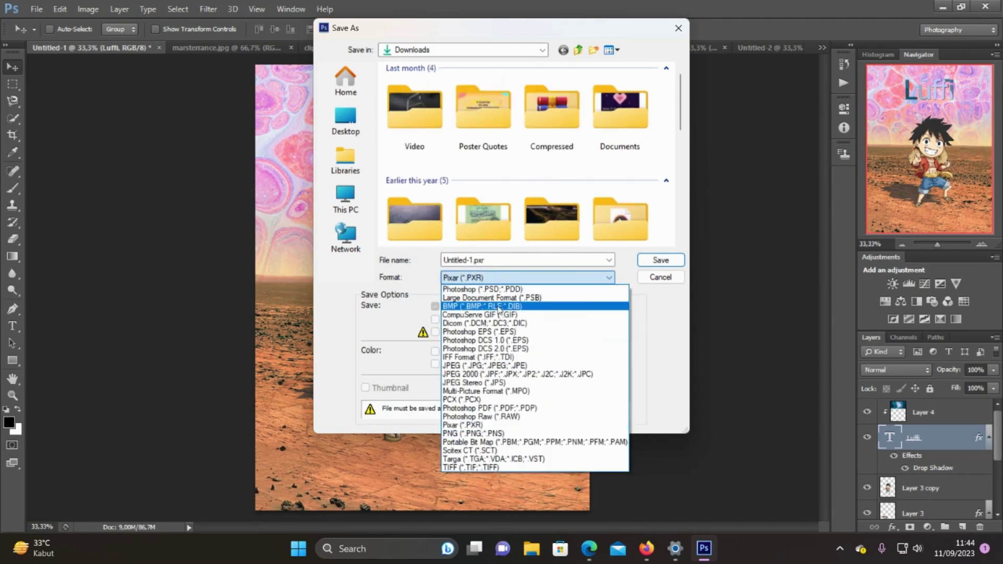
pyautogui.click(498, 433)
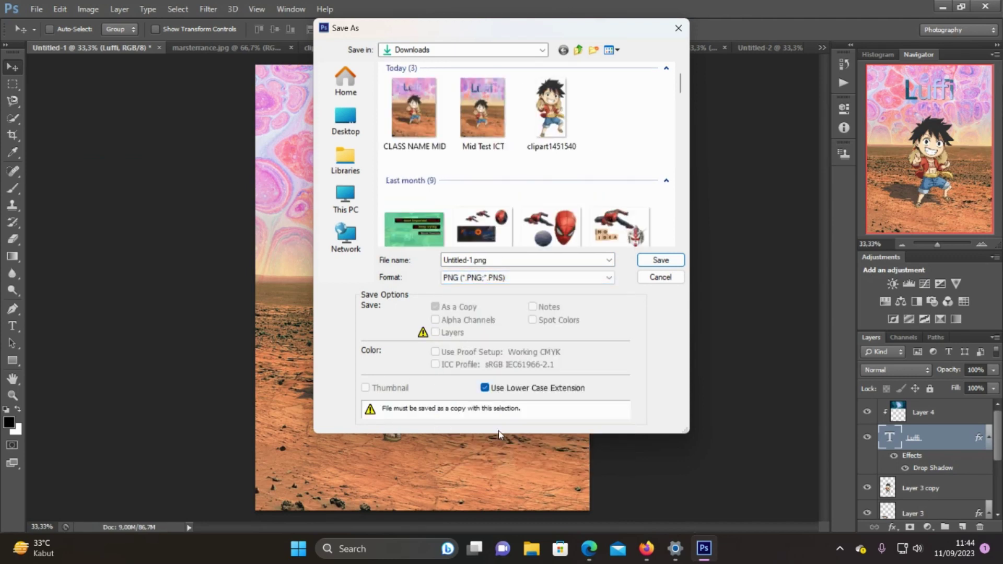
# Save the PNG as CLASS NAME MID, replacing the existing file, with smallest compression and no interlacing
pyautogui.doubleClick(491, 260)
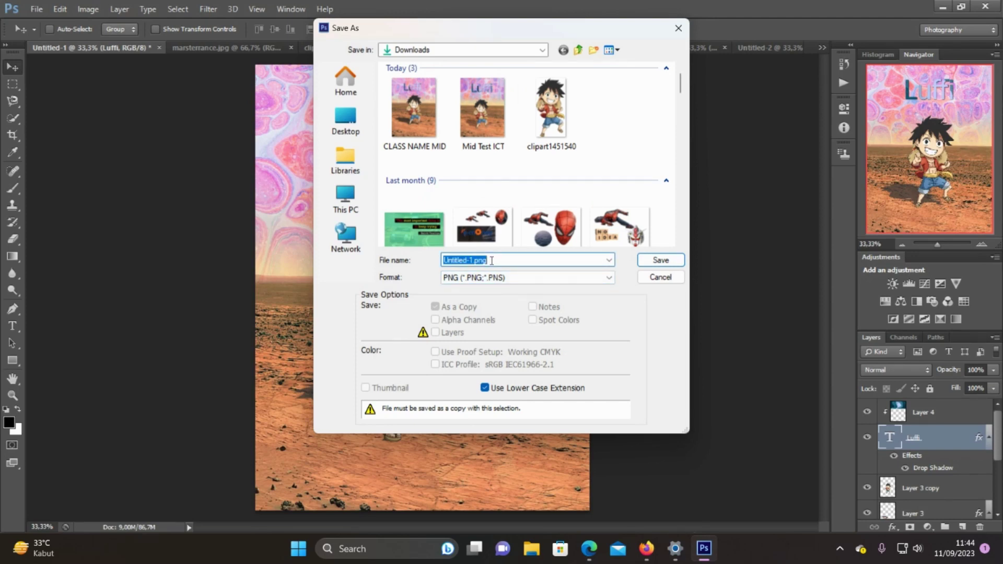
pyautogui.write('CLASS')
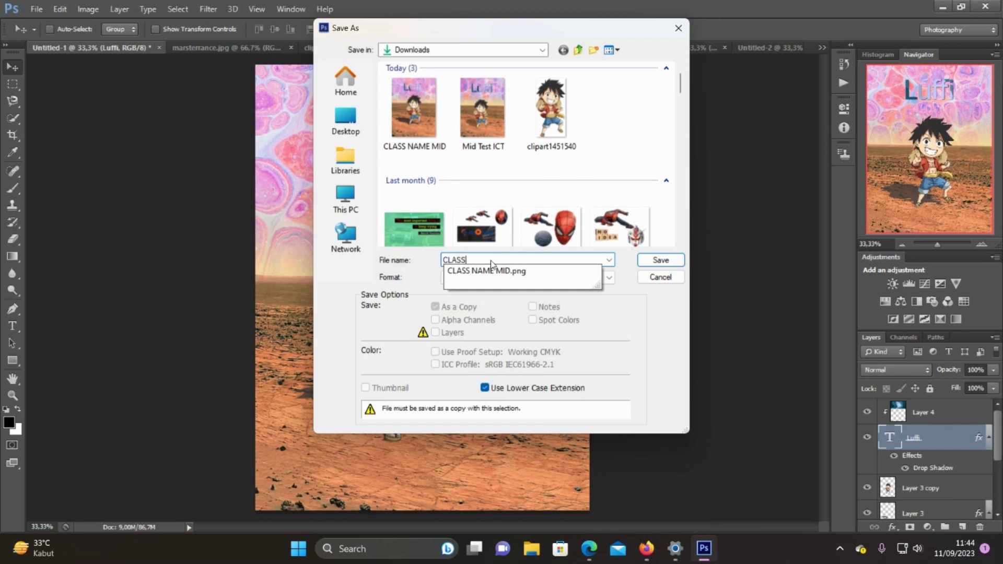
pyautogui.write(' NAME MID')
pyautogui.click(657, 261)
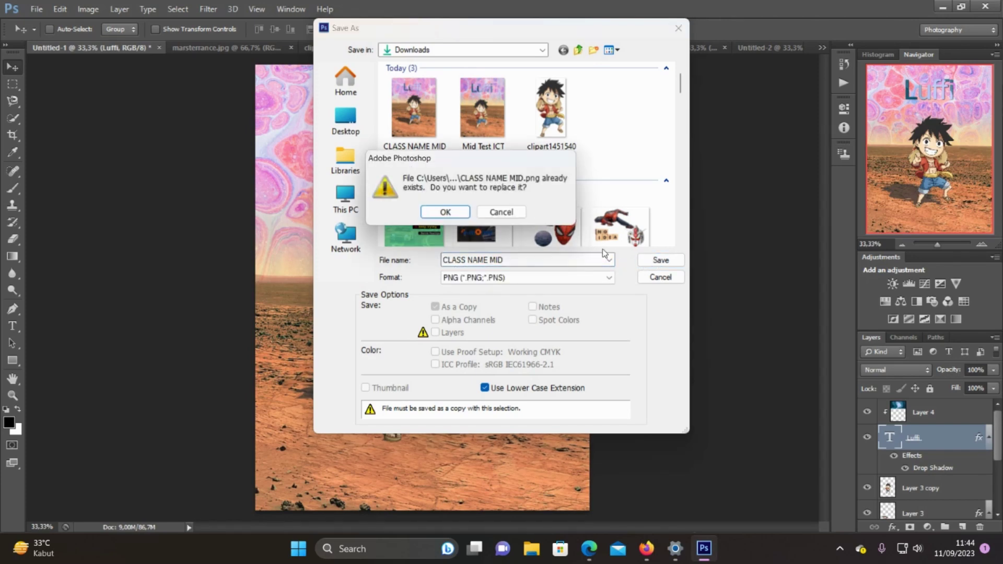
pyautogui.click(467, 216)
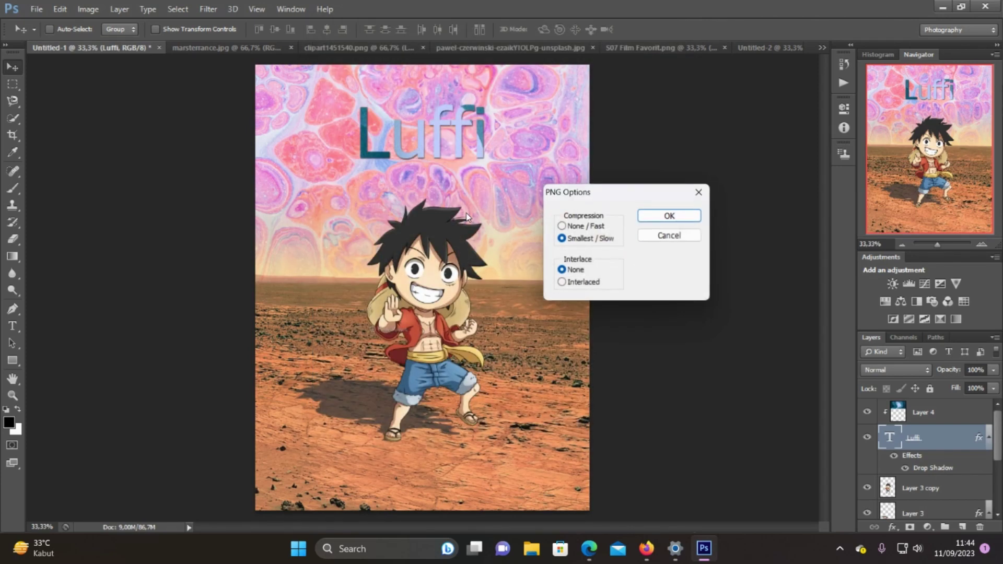
pyautogui.click(670, 217)
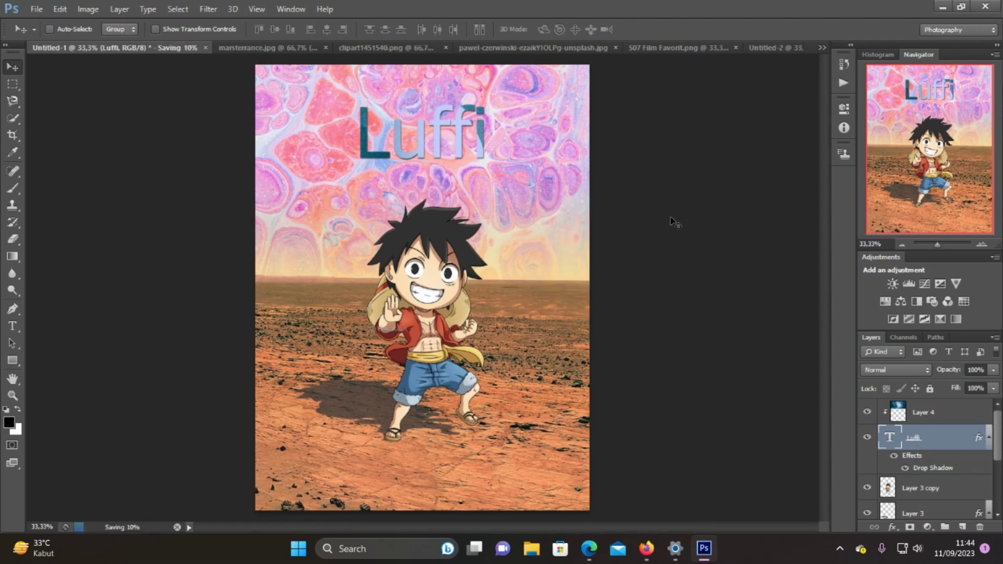